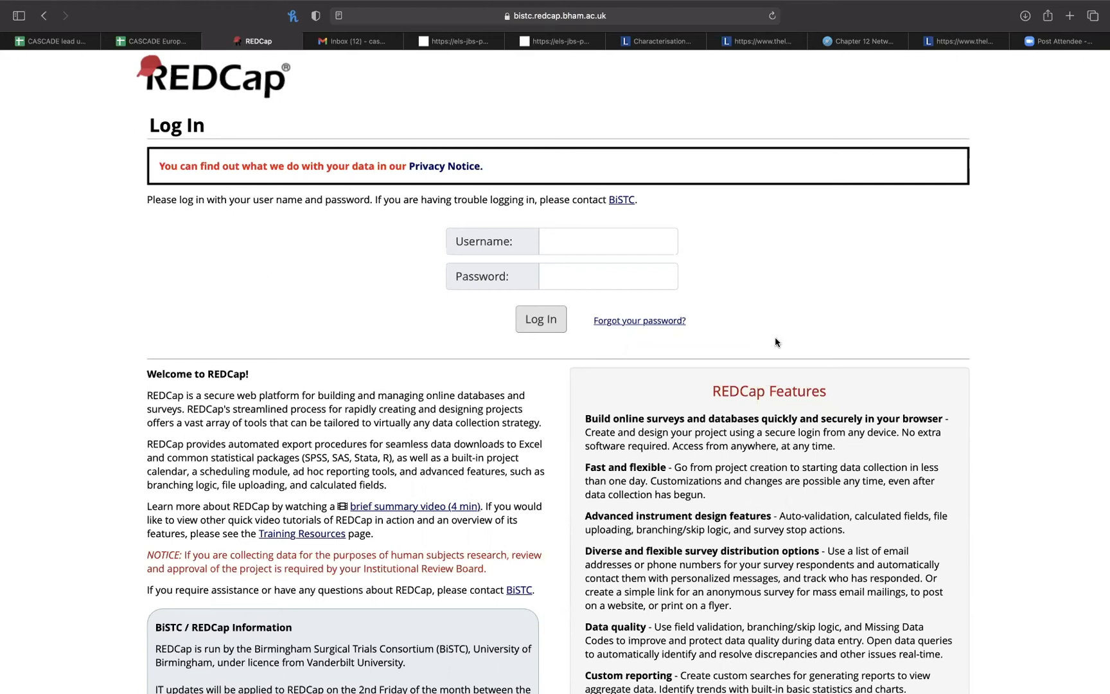
Open the REDCap access granted email, highlight the assigned username, and follow the link to set a new password, declining the browser's offer to save passwords.
key("ctrl+Left")
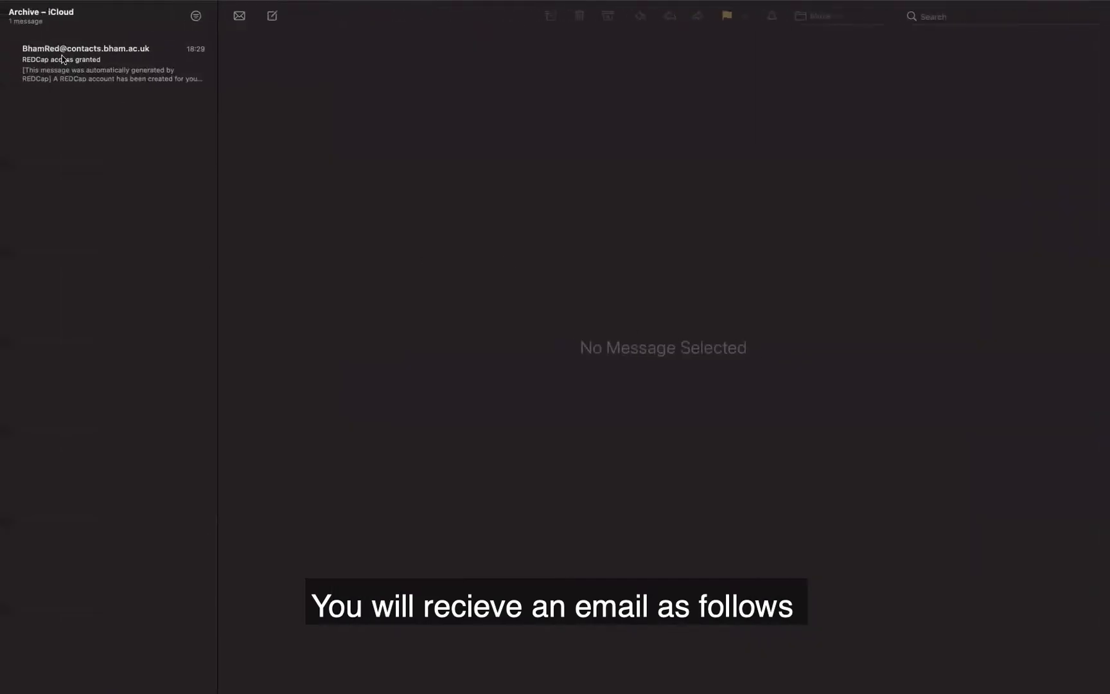
left_click(67, 65)
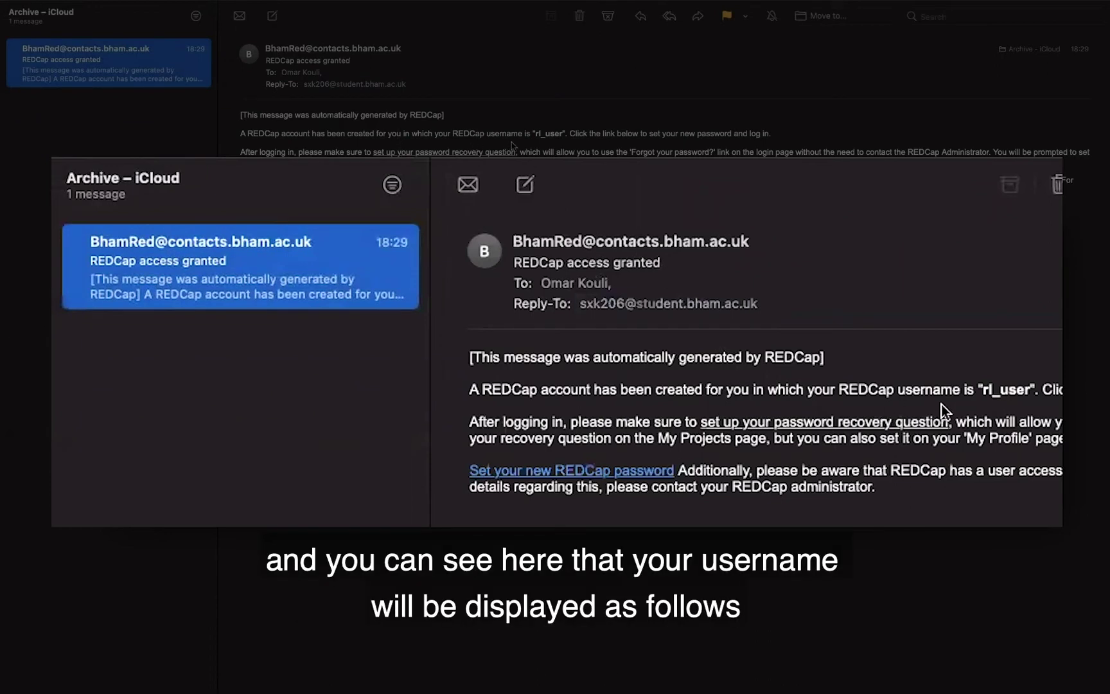
left_click_drag(535, 132, 565, 133)
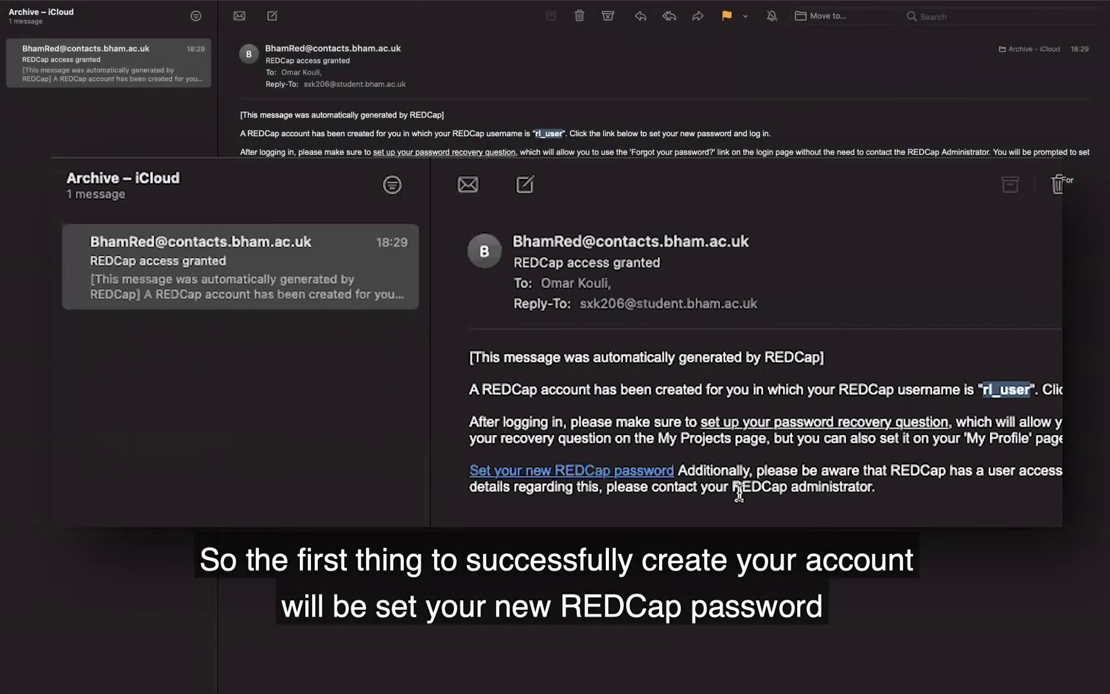
left_click(600, 472)
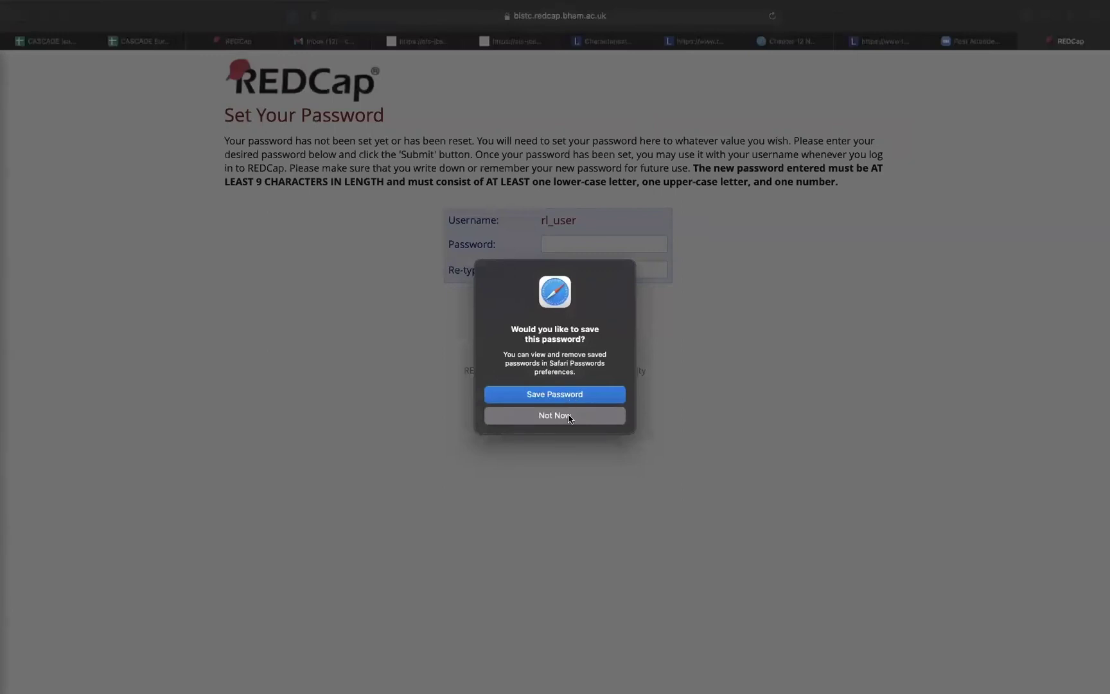
left_click(568, 416)
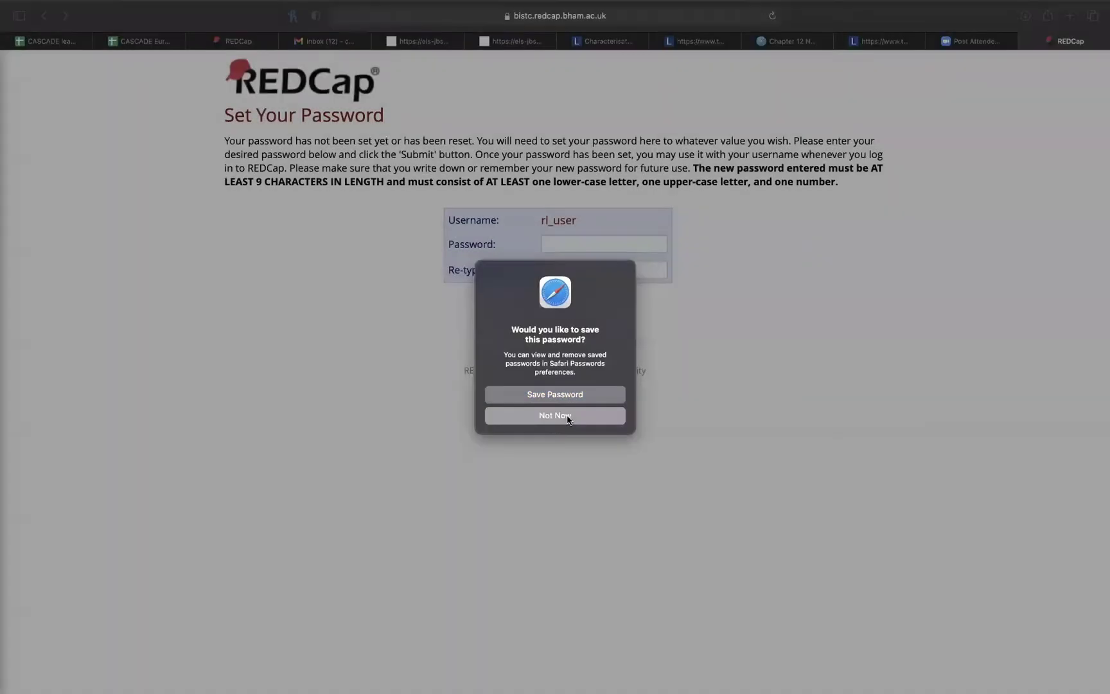
Enter and re-type the new account password, submit it, and decline saving it in the browser.
left_click(597, 246)
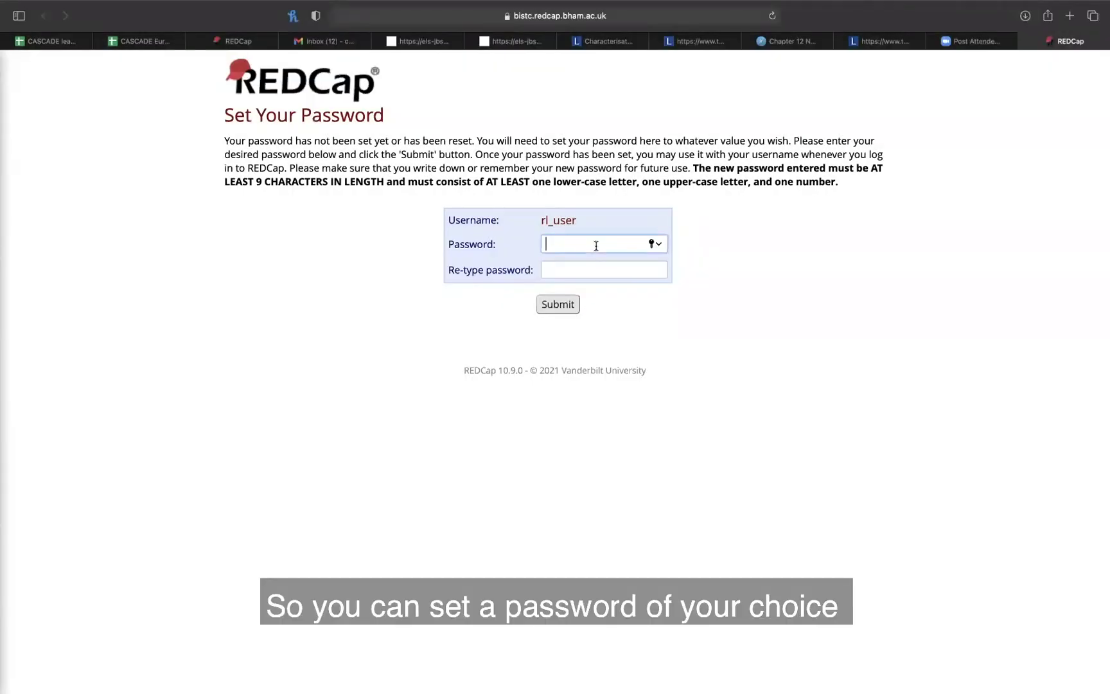
type("•••••••••••")
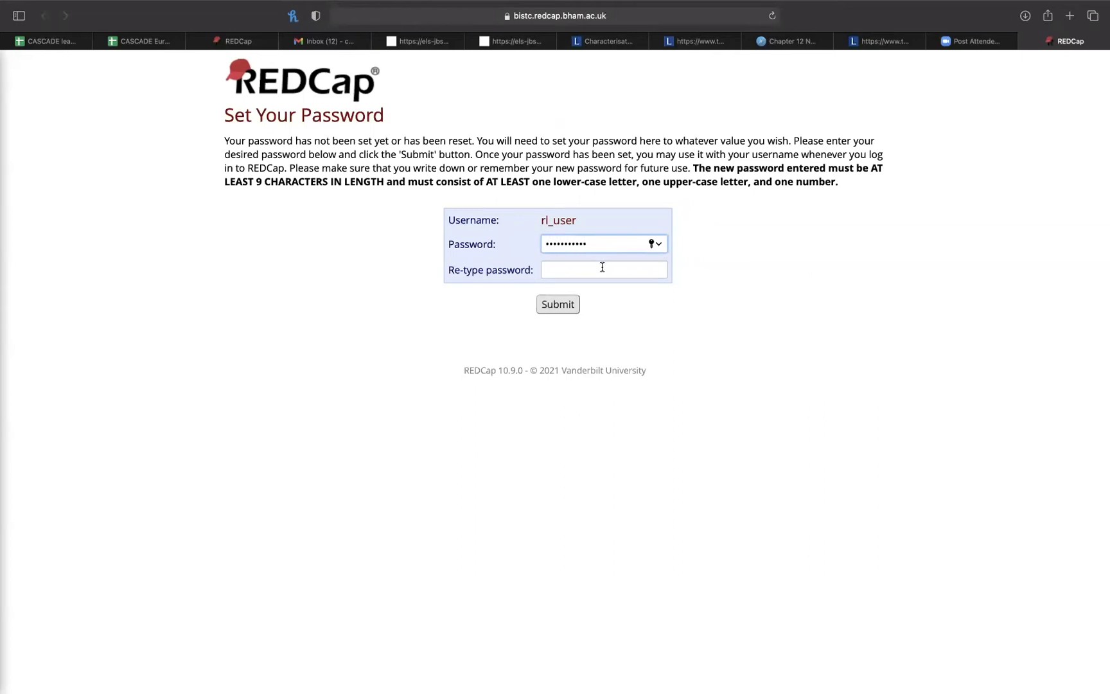
left_click(602, 267)
type("••••••••")
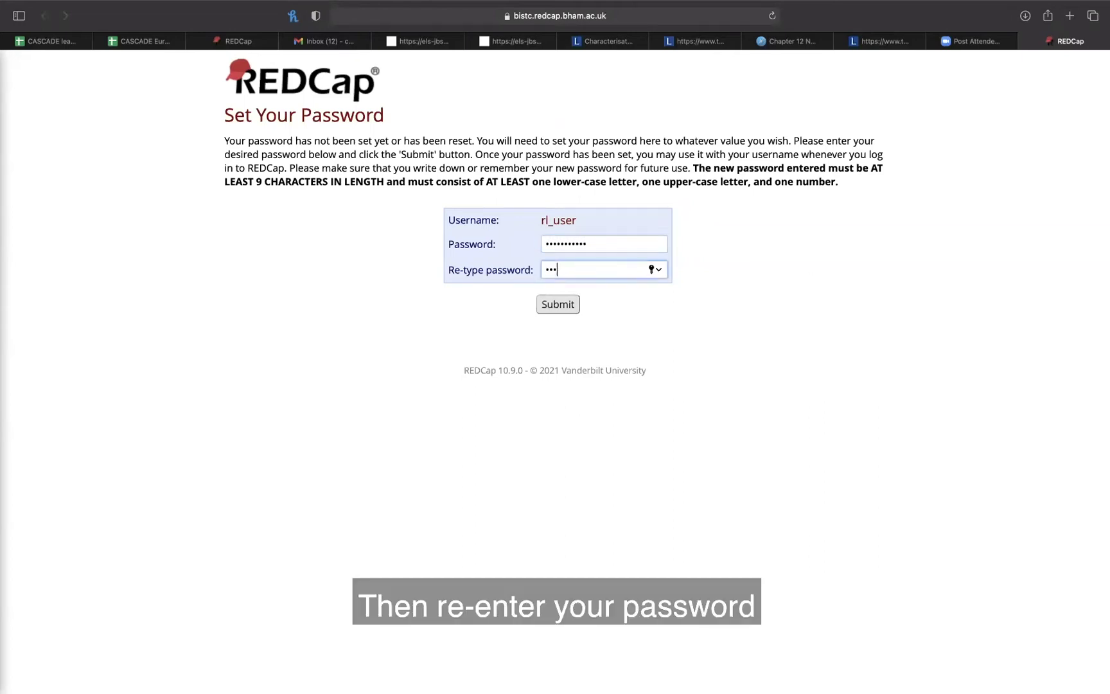
type("•••")
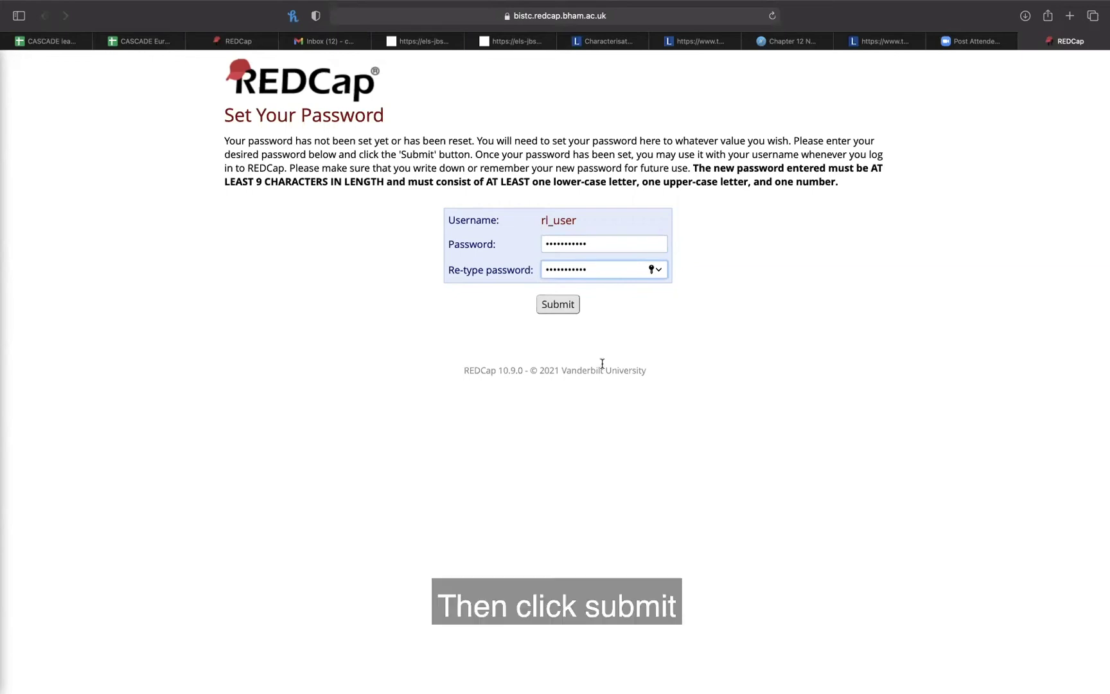
left_click(558, 303)
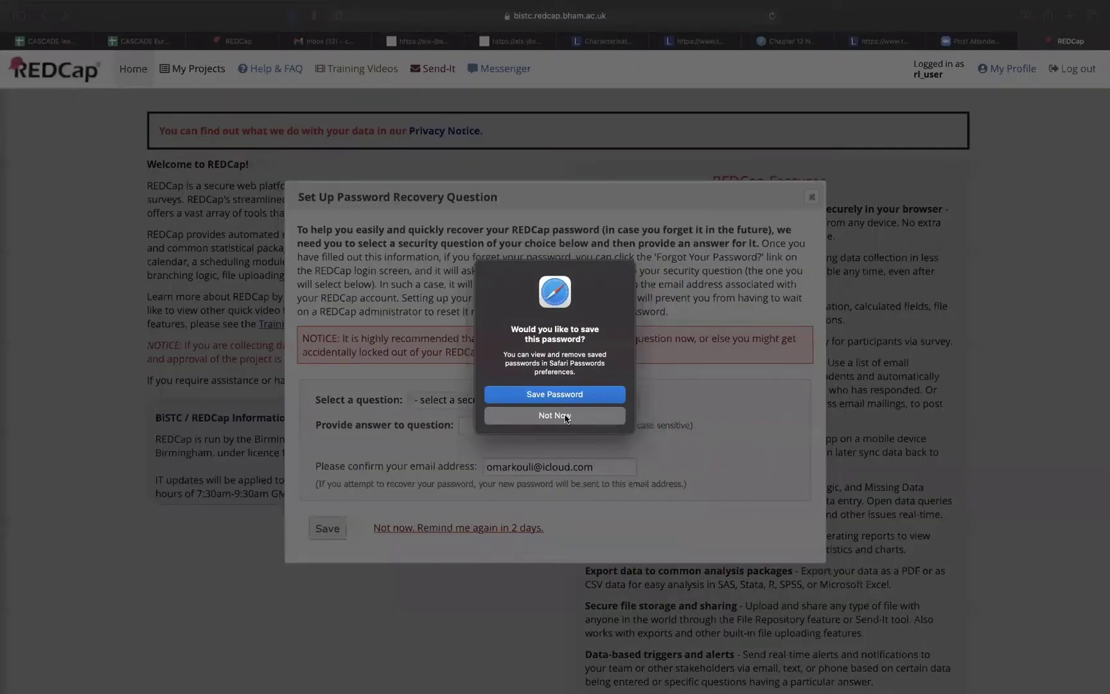
left_click(565, 415)
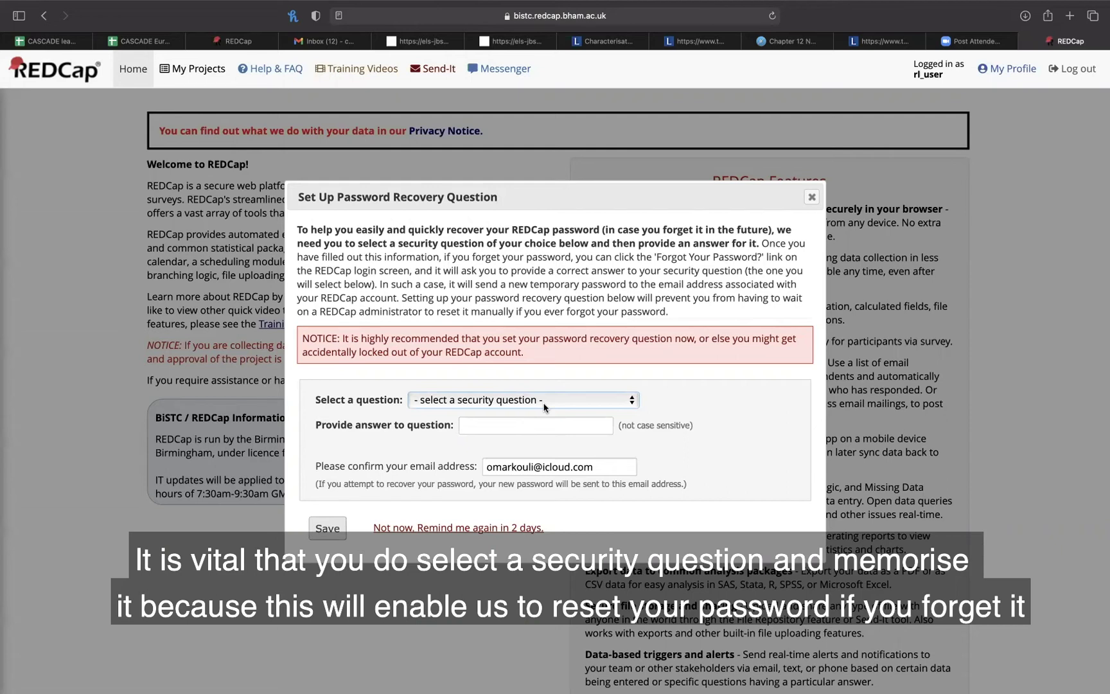
Set the password recovery question to "What was your childhood nickname?", provide its answer, and save it.
left_click(544, 401)
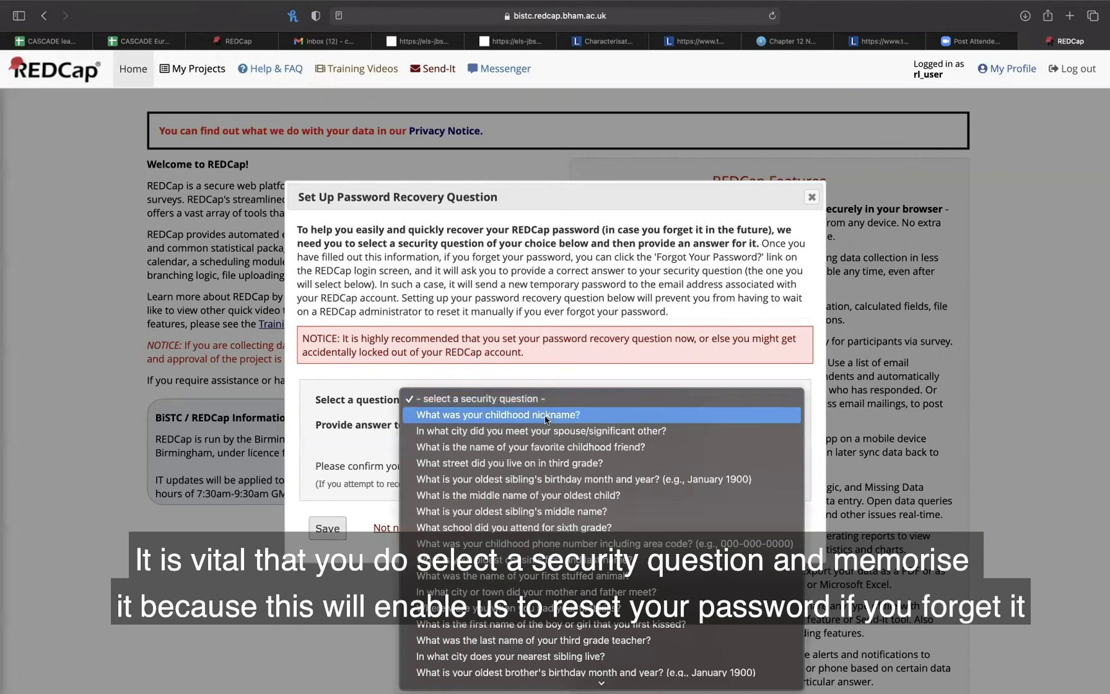
left_click(544, 415)
left_click(515, 425)
type("Q")
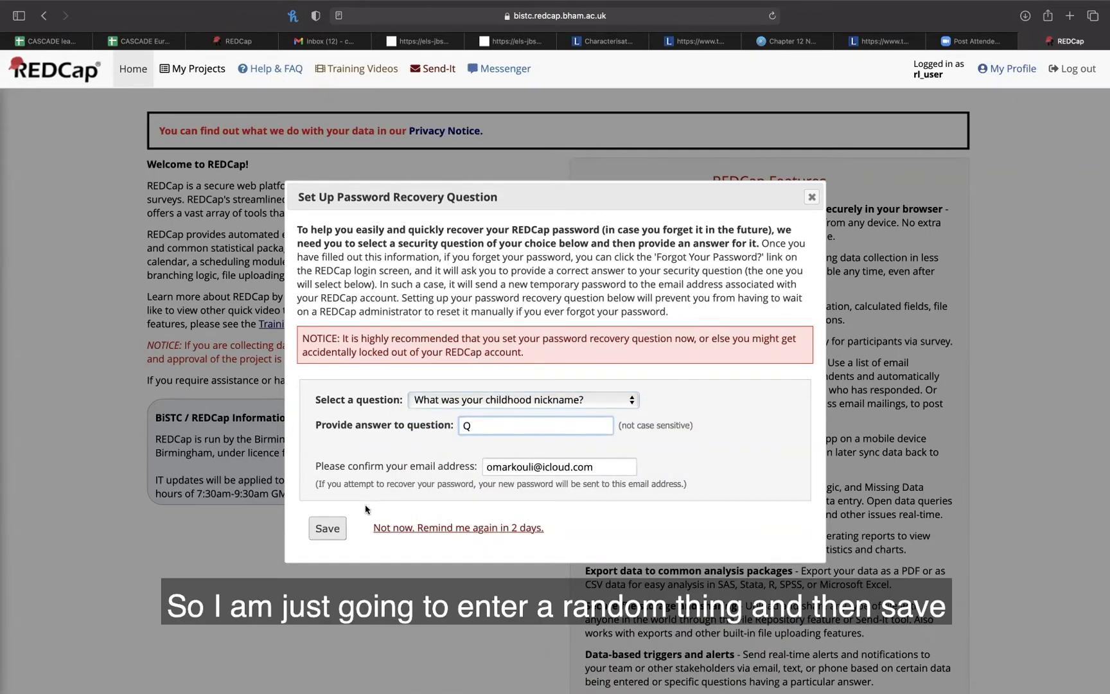
left_click(327, 528)
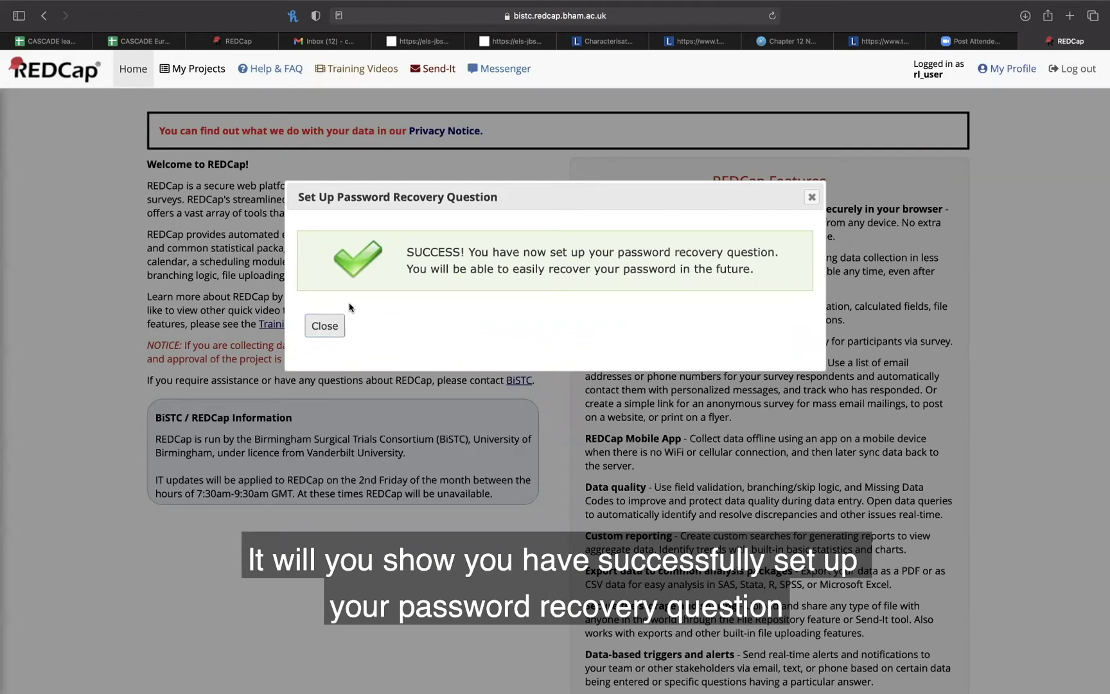
left_click(326, 326)
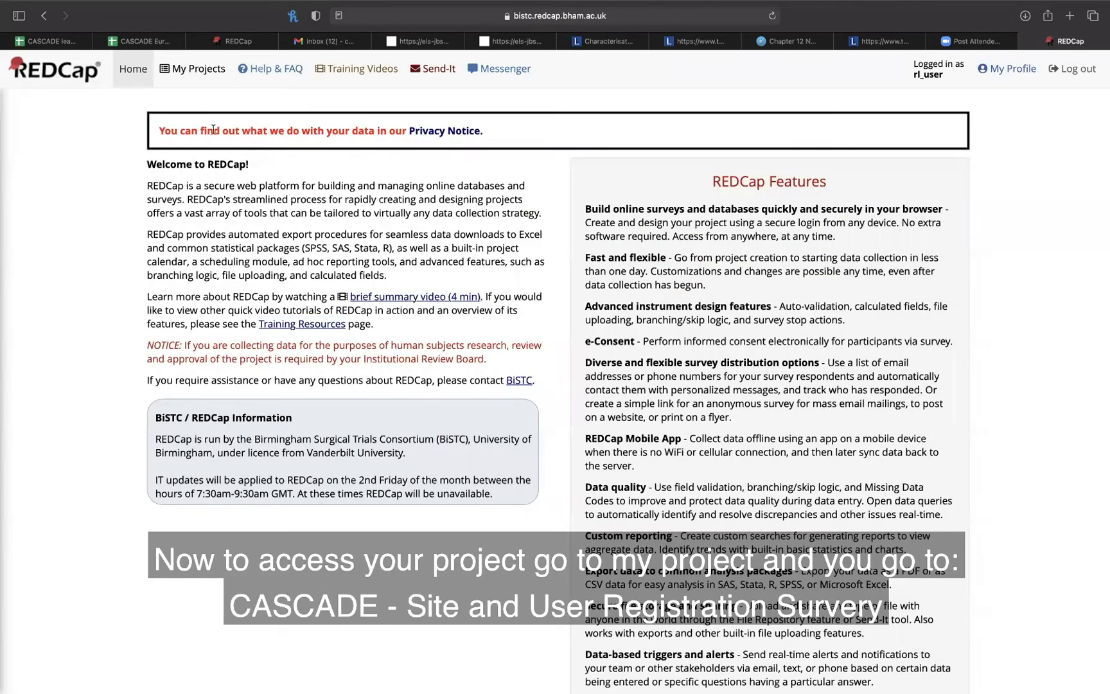
In the CASCADE - Site and User Registration Survey project, add a new record and open its Centre Data form.
left_click(194, 85)
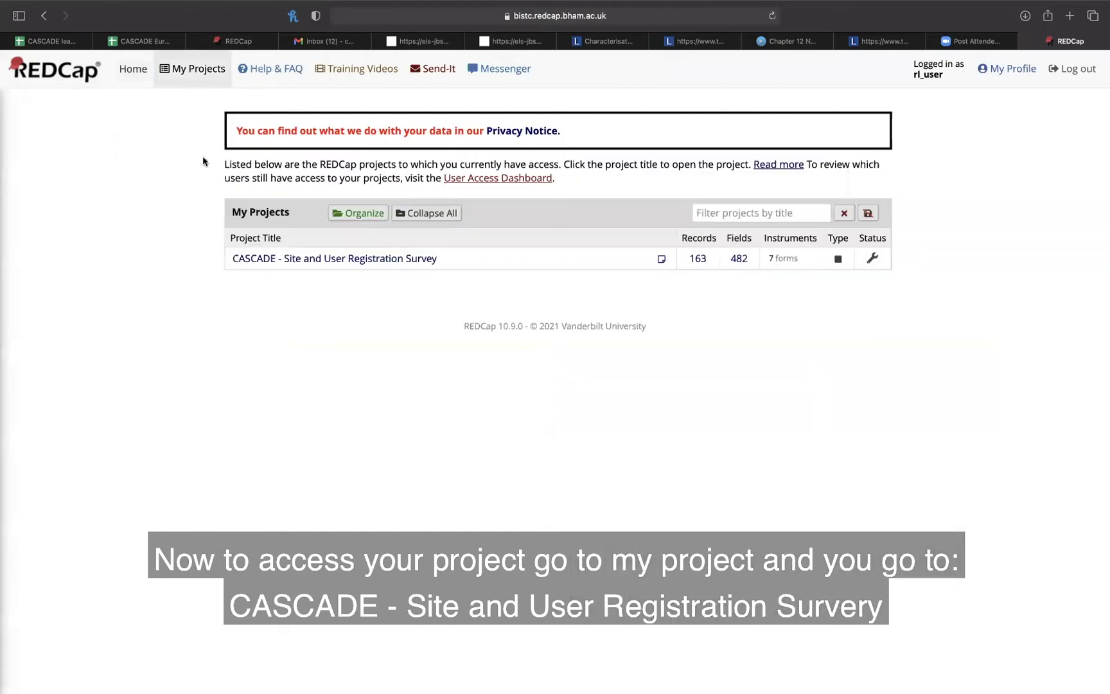
left_click(280, 263)
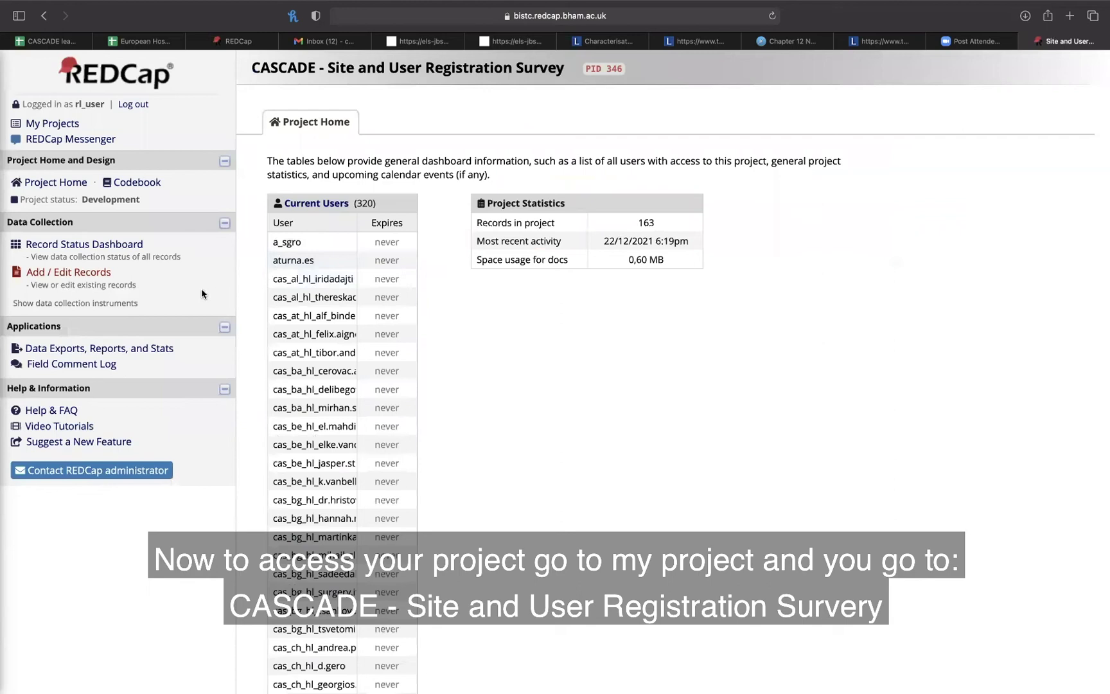
left_click(108, 278)
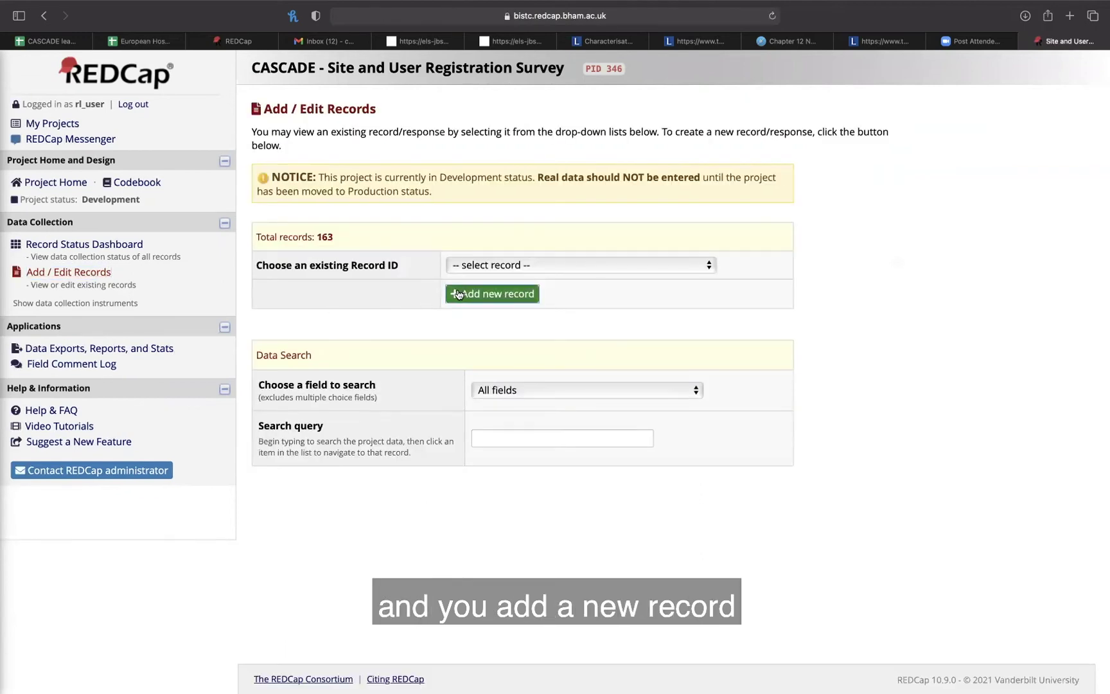
left_click(458, 294)
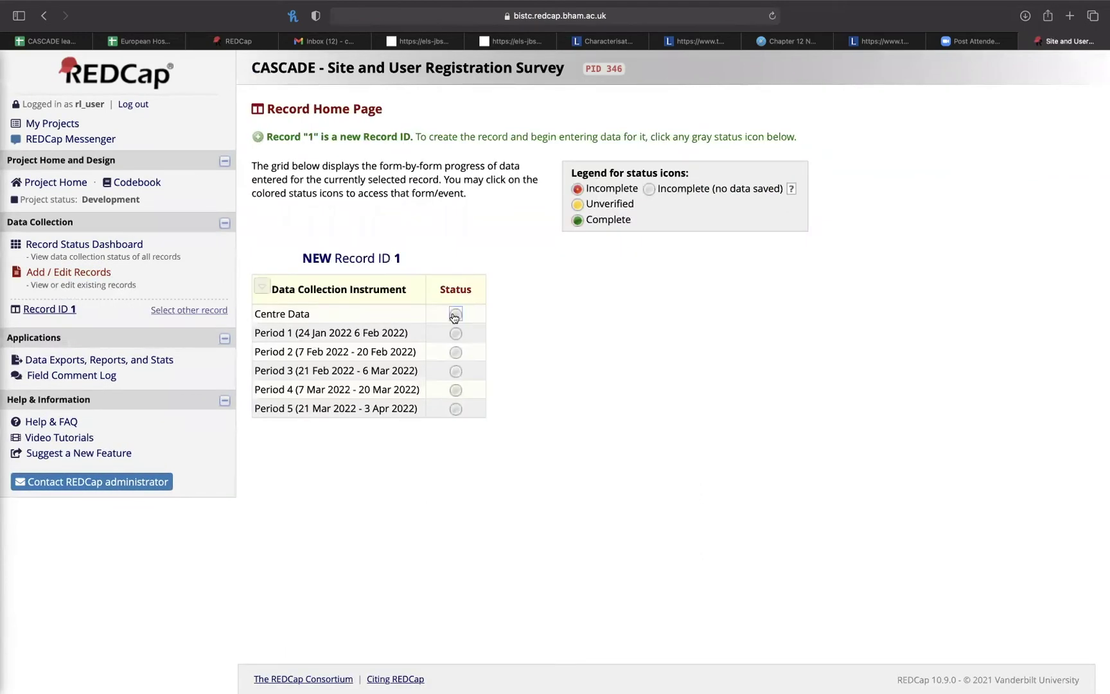
left_click(454, 314)
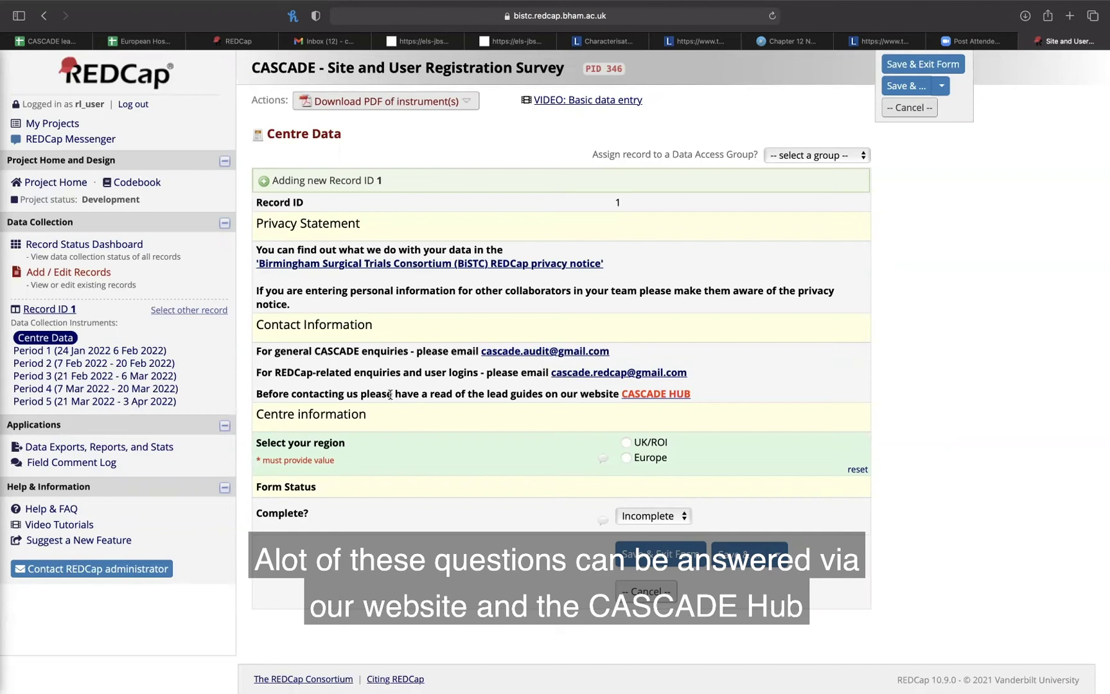
Open the CASCADE HUB website in a new tab without leaving the form, review its Project Resources, and return to the Centre Data form.
left_click(678, 398)
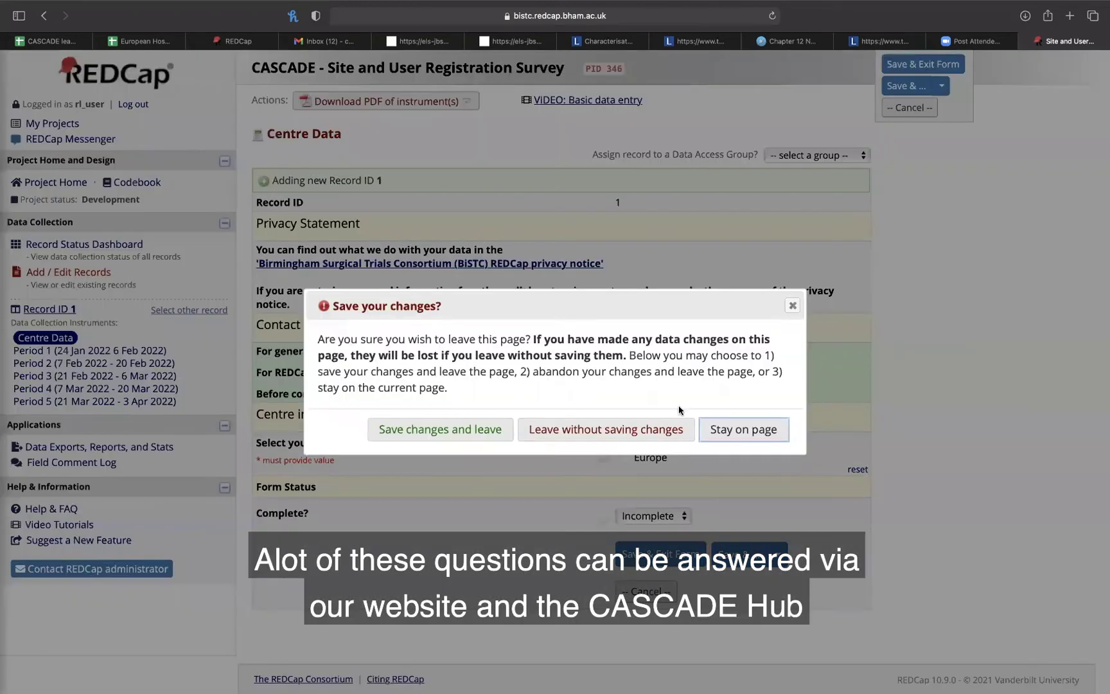
left_click(743, 429)
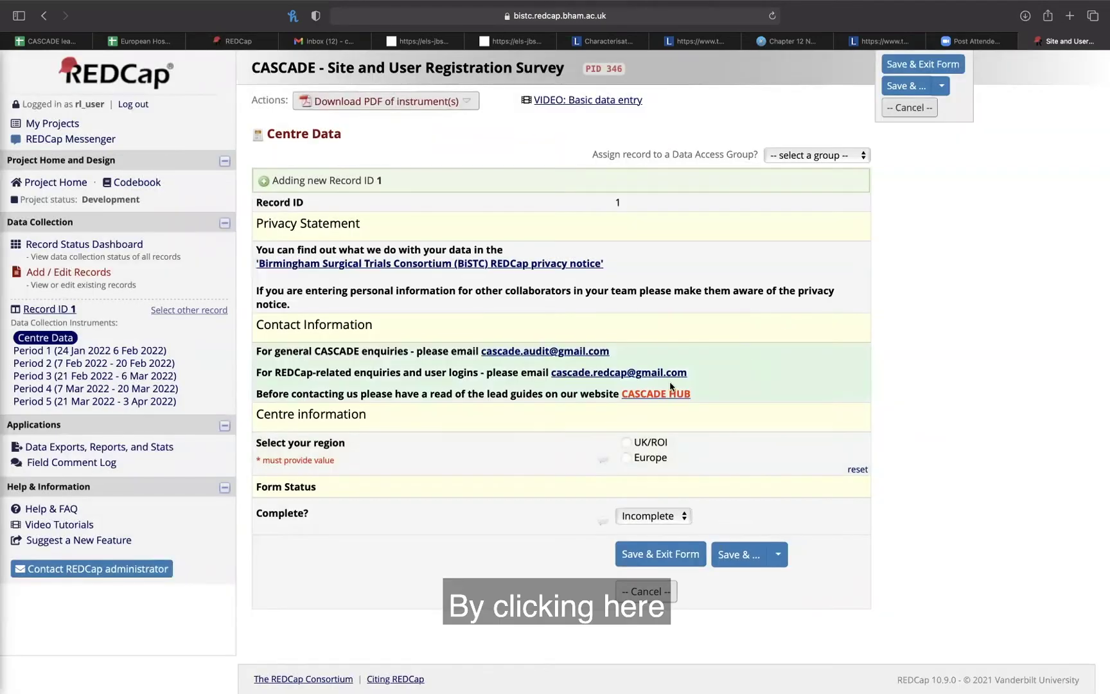
right_click(655, 394)
left_click(704, 398)
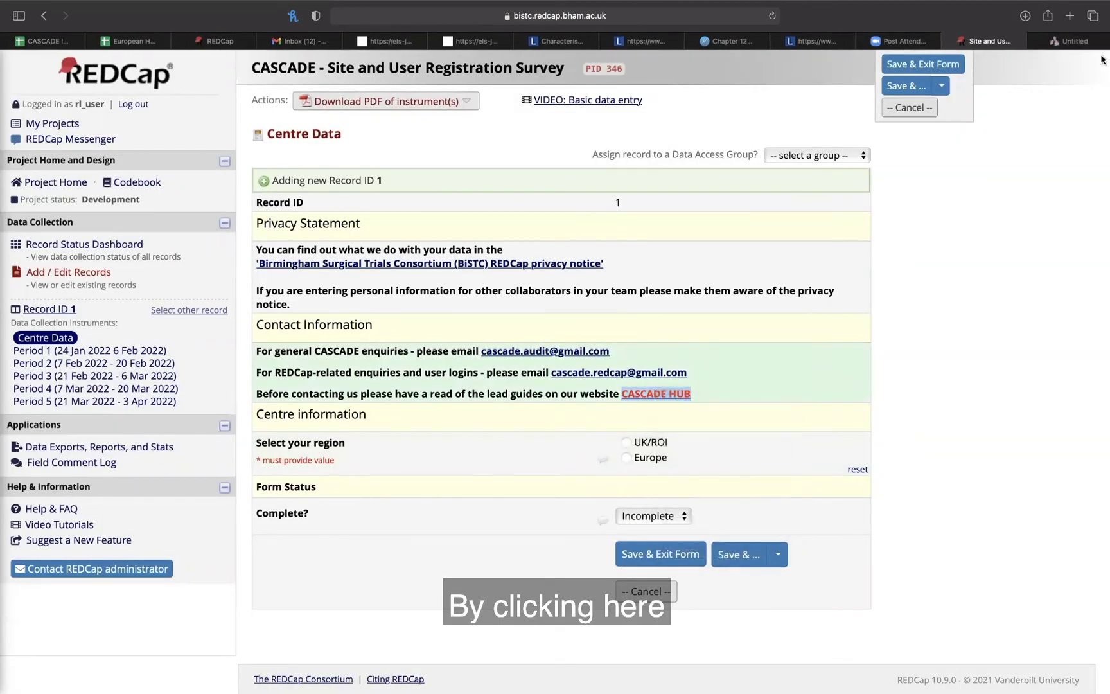
left_click(1071, 41)
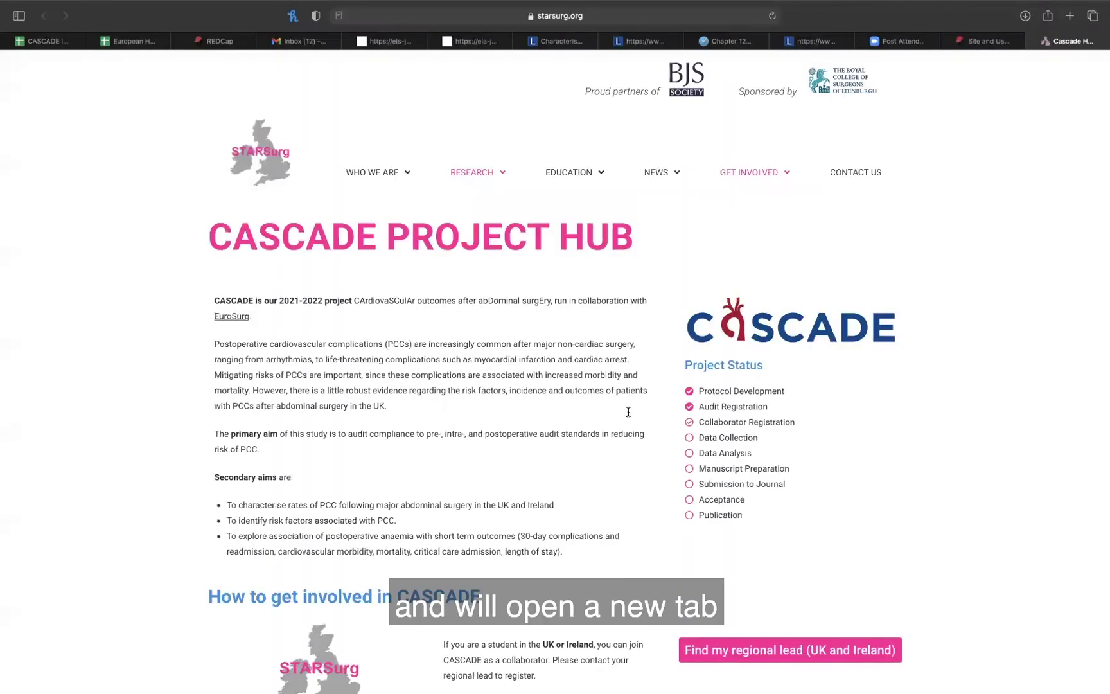
scroll(578, 426, "down", 3)
scroll(578, 426, "down", 5)
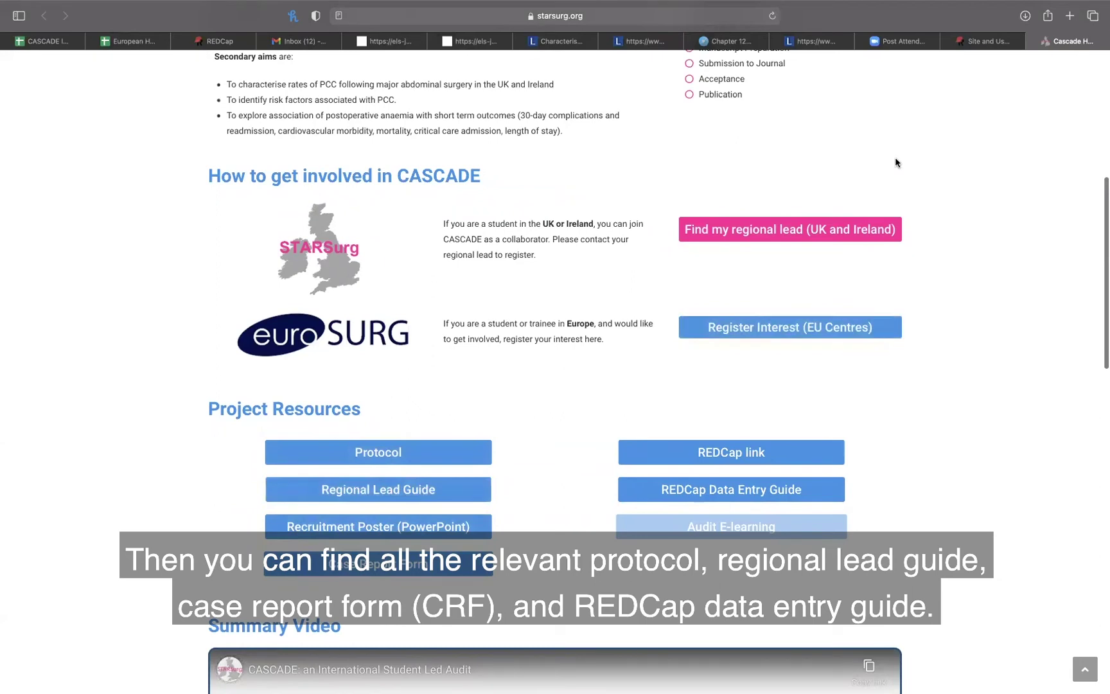
scroll(895, 157, "up", 1)
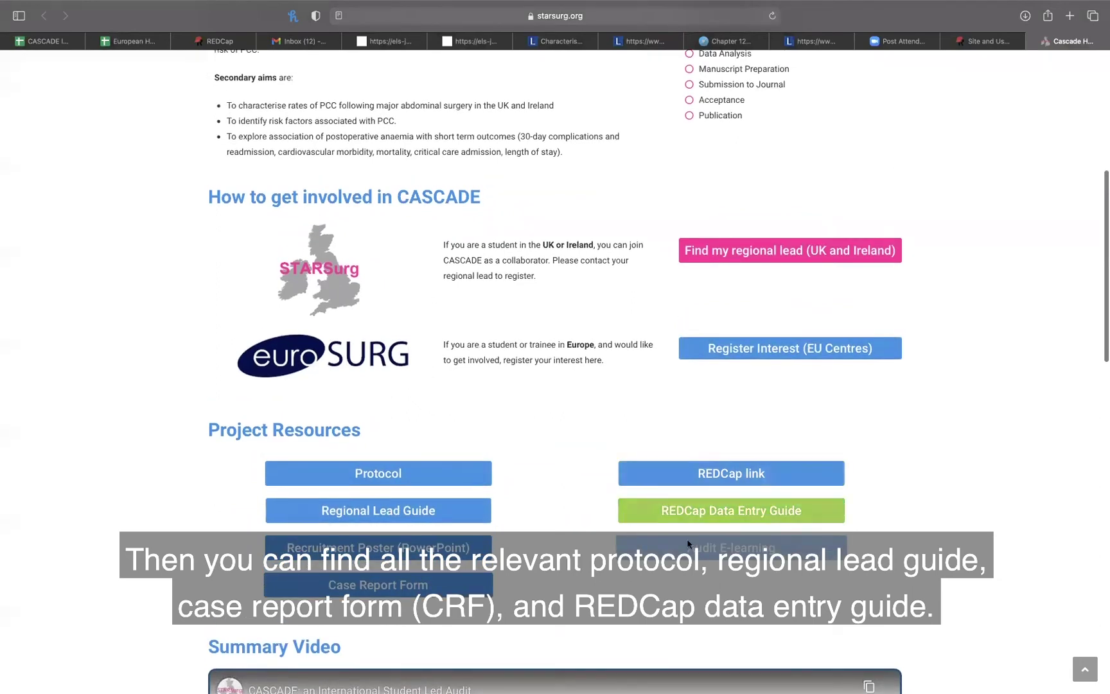
left_click(987, 43)
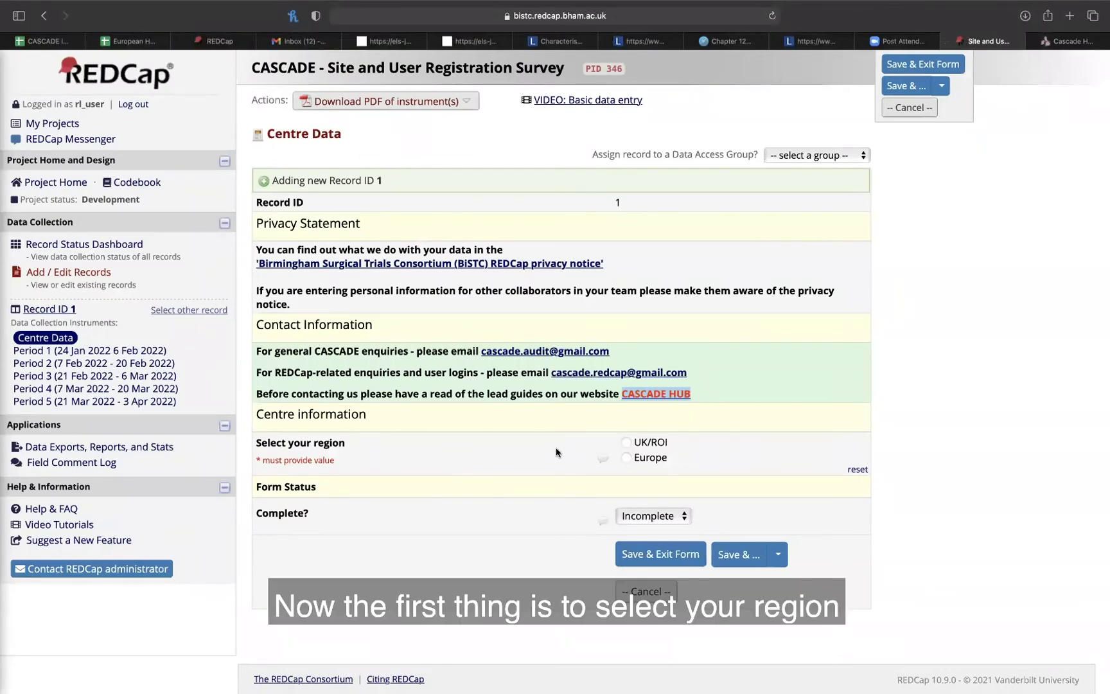
Set the centre's region to Europe and its country to Germany.
left_click(626, 458)
scroll(686, 436, "down", 3)
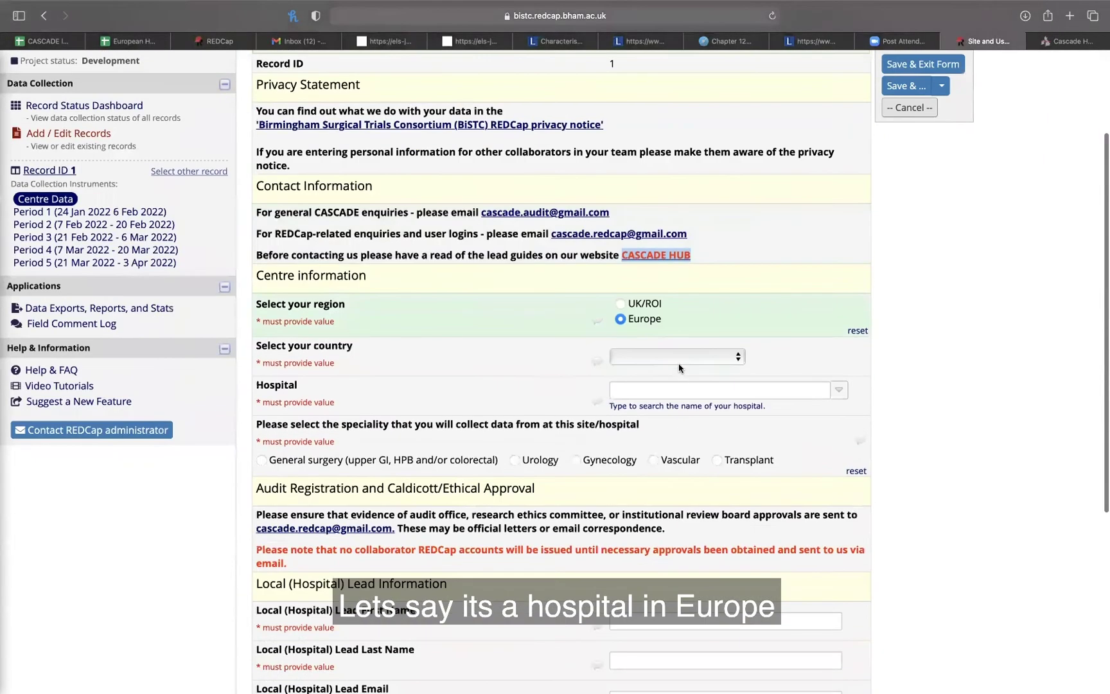
left_click(674, 357)
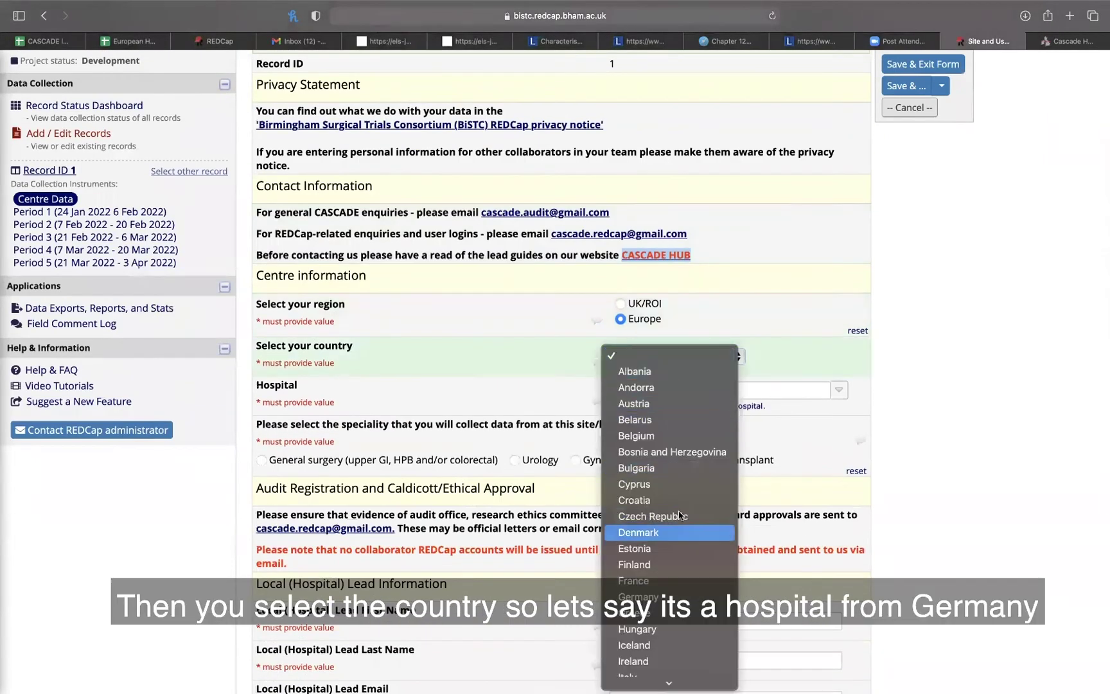
left_click(665, 596)
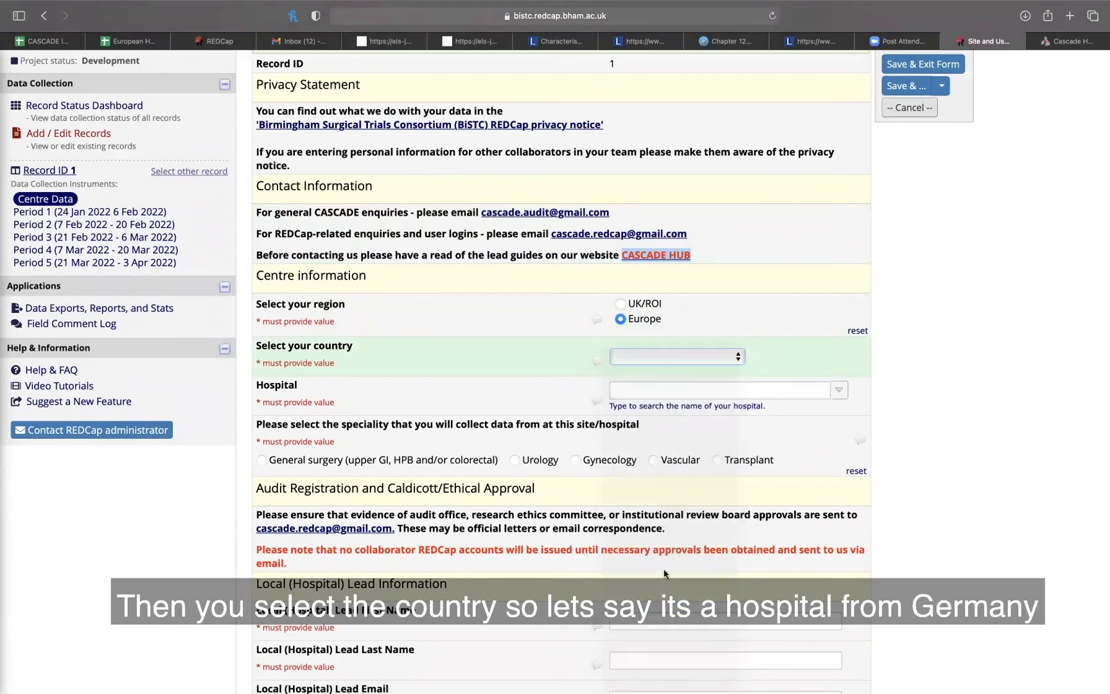
Search the hospitals for "germany", choose Munich's Klinikum Rechts der Isar TUM School of Medicine, and select General surgery (upper GI, HPB and/or colorectal) as the speciality.
left_click(839, 390)
scroll(785, 509, "down", 10)
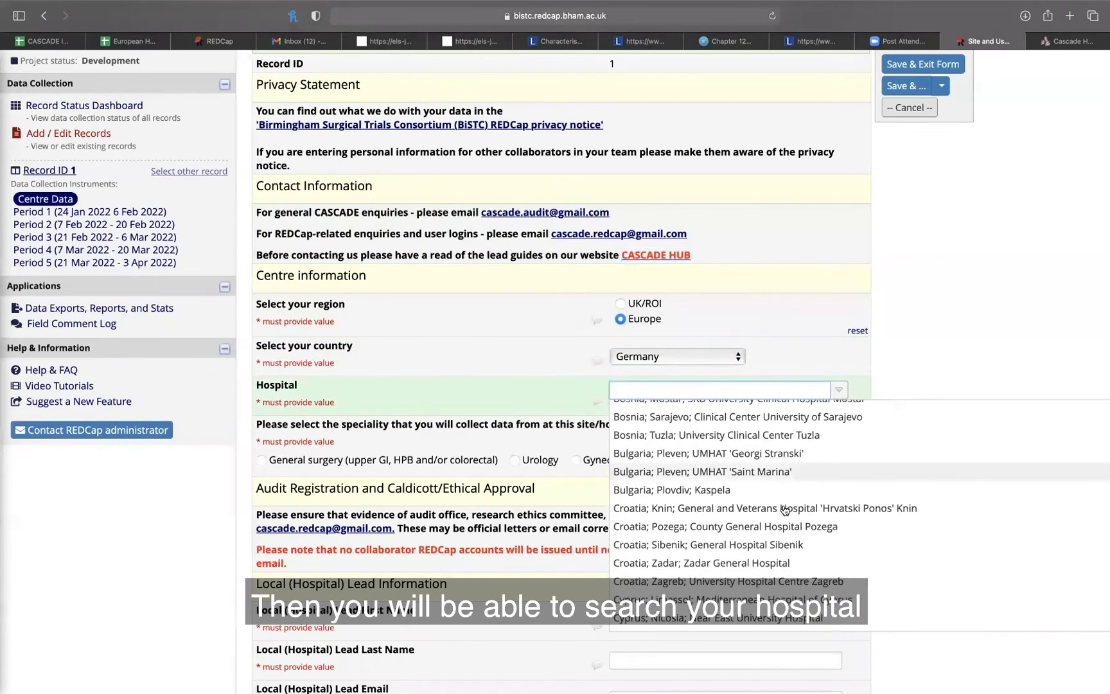
type("germany")
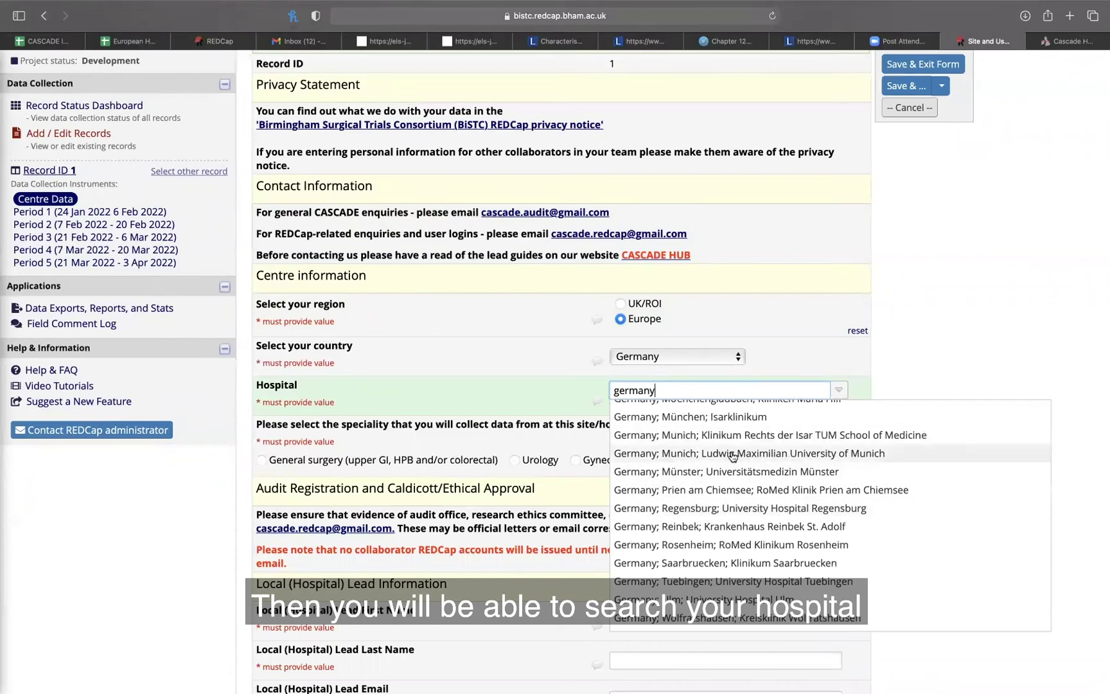
left_click(733, 439)
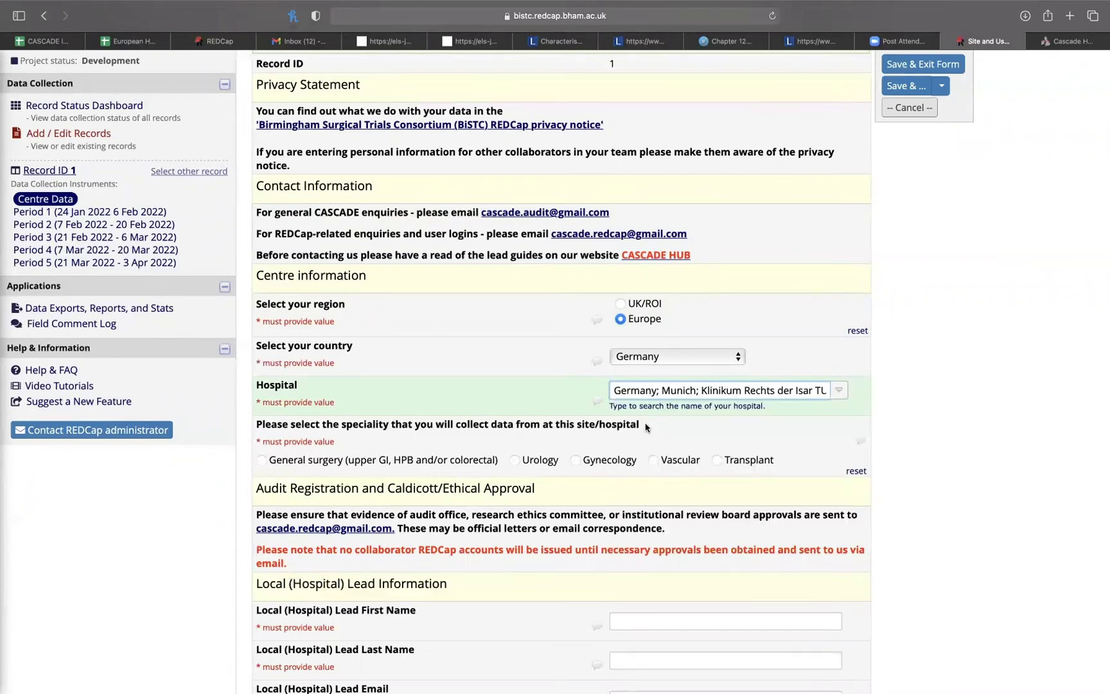
scroll(647, 428, "down", 3)
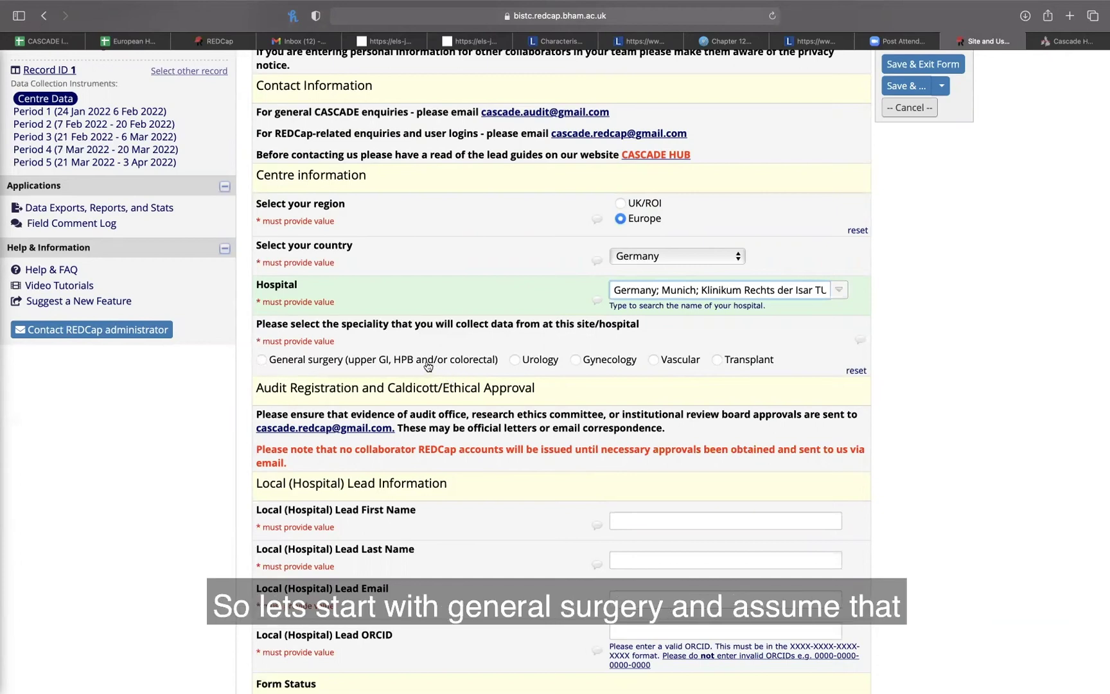
left_click(428, 364)
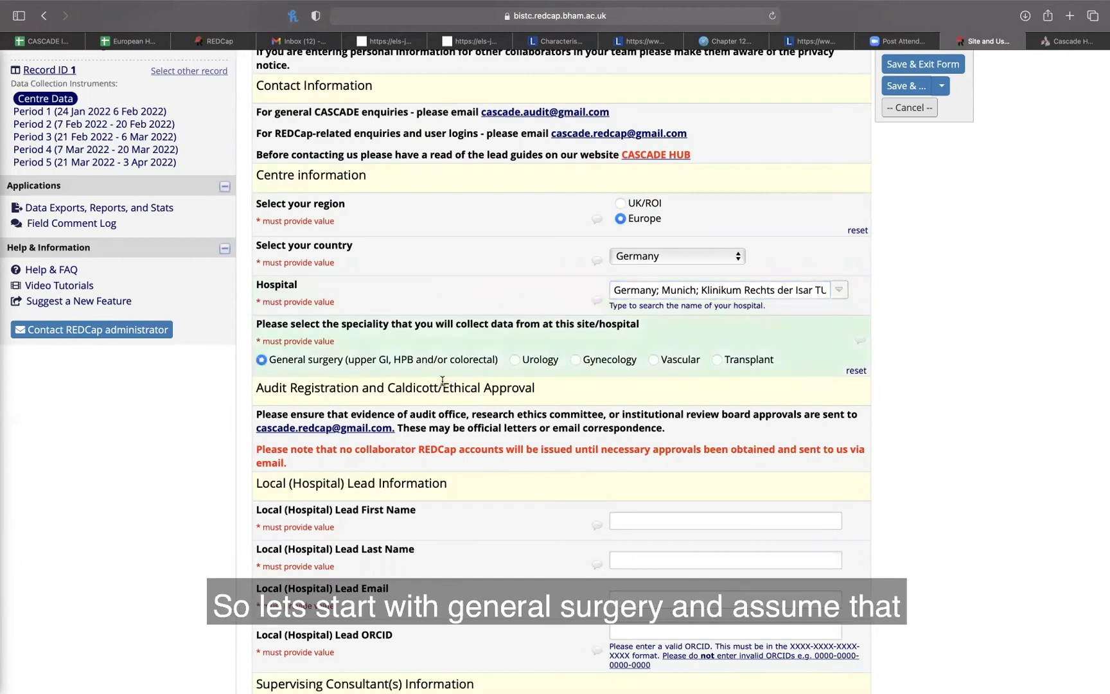
Review the Centre Data form's approval instructions, Local (Hospital) Lead fields, Supervising Consultant(s) fields and form status section.
scroll(443, 380, "down", 3)
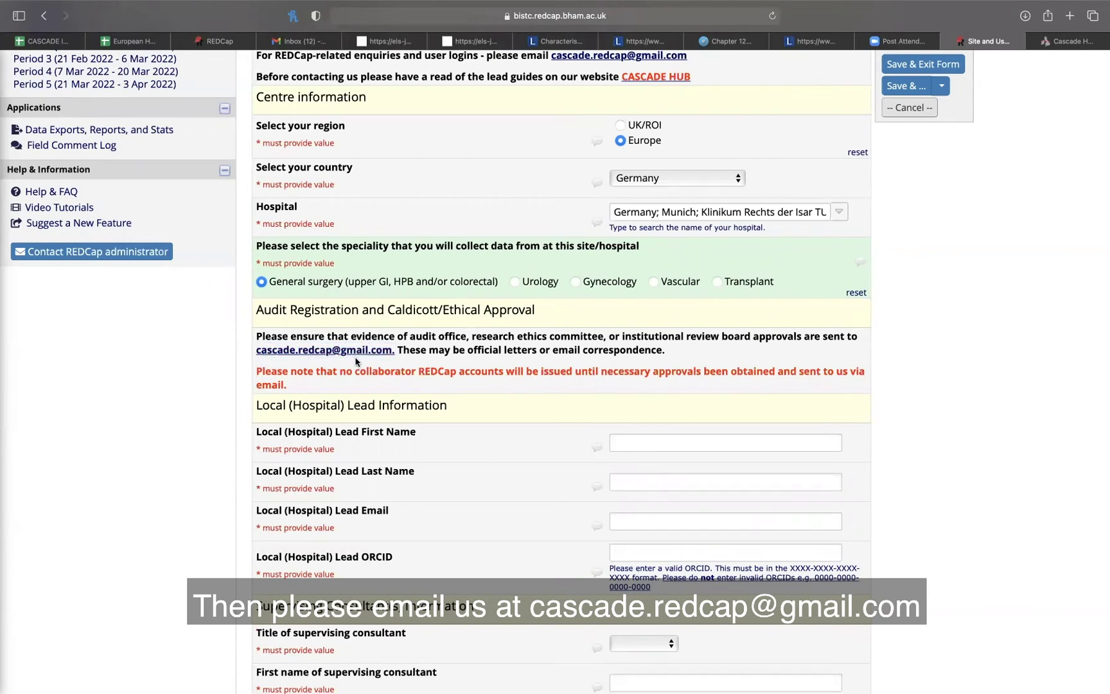
left_click(670, 444)
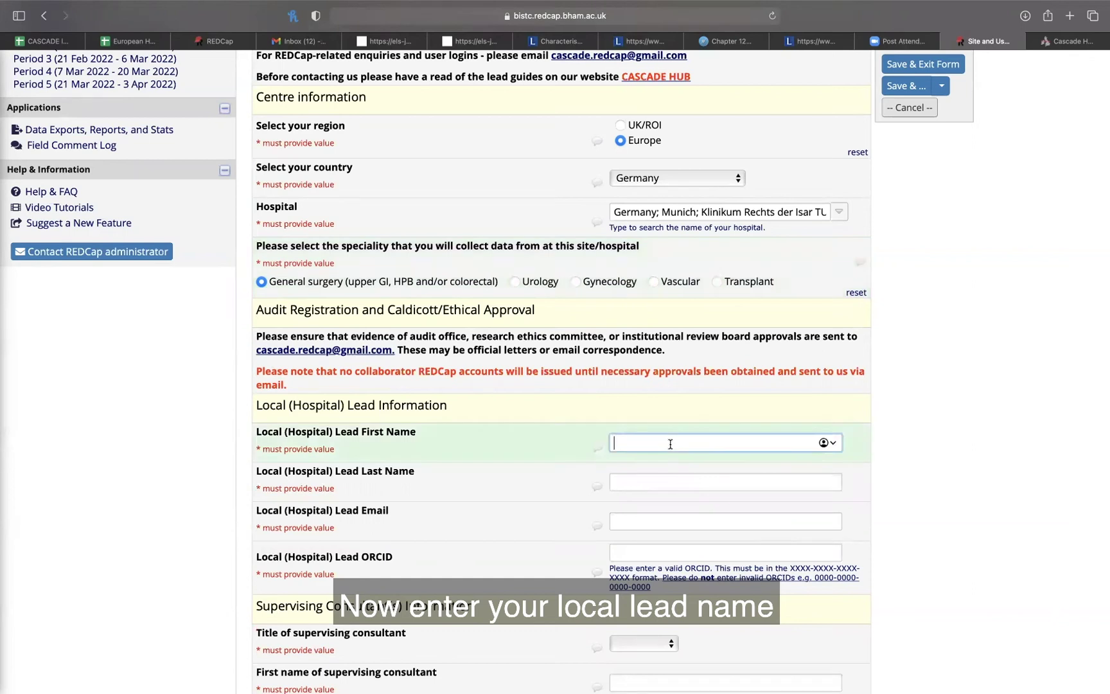
scroll(506, 389, "down", 3)
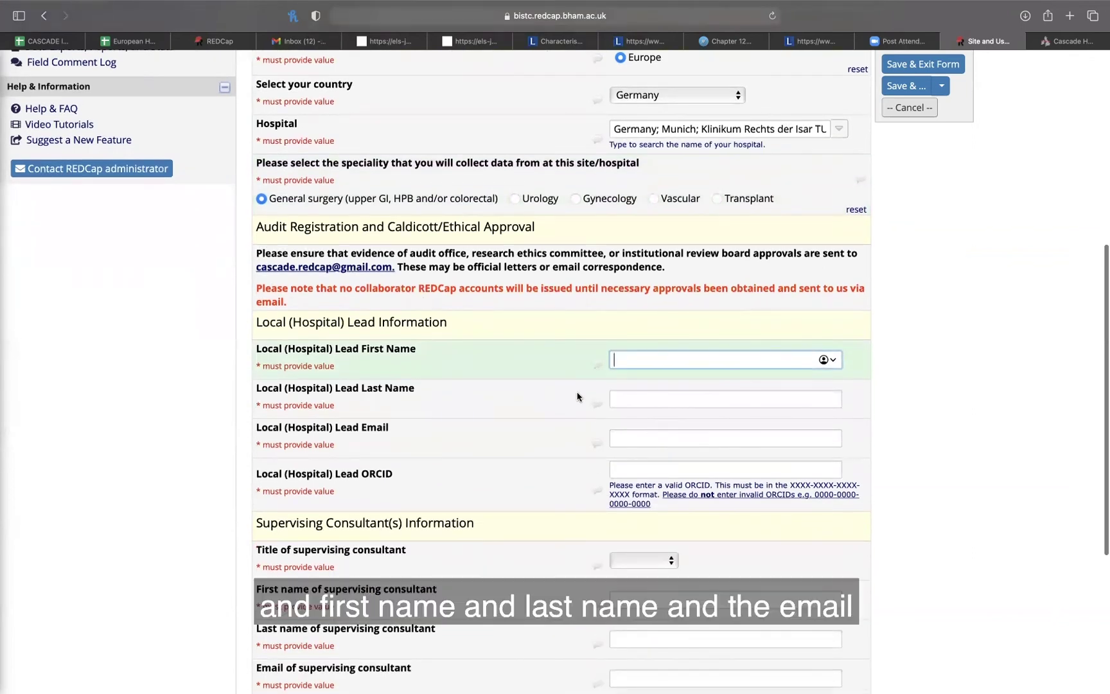
scroll(514, 389, "down", 3)
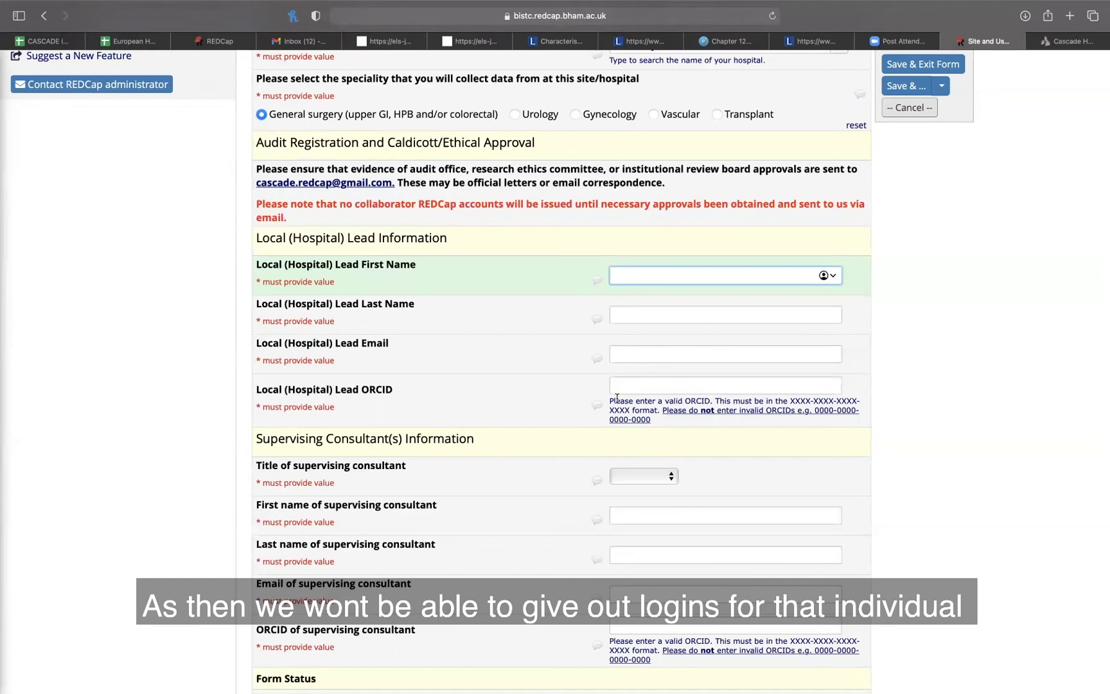
scroll(578, 392, "down", 4)
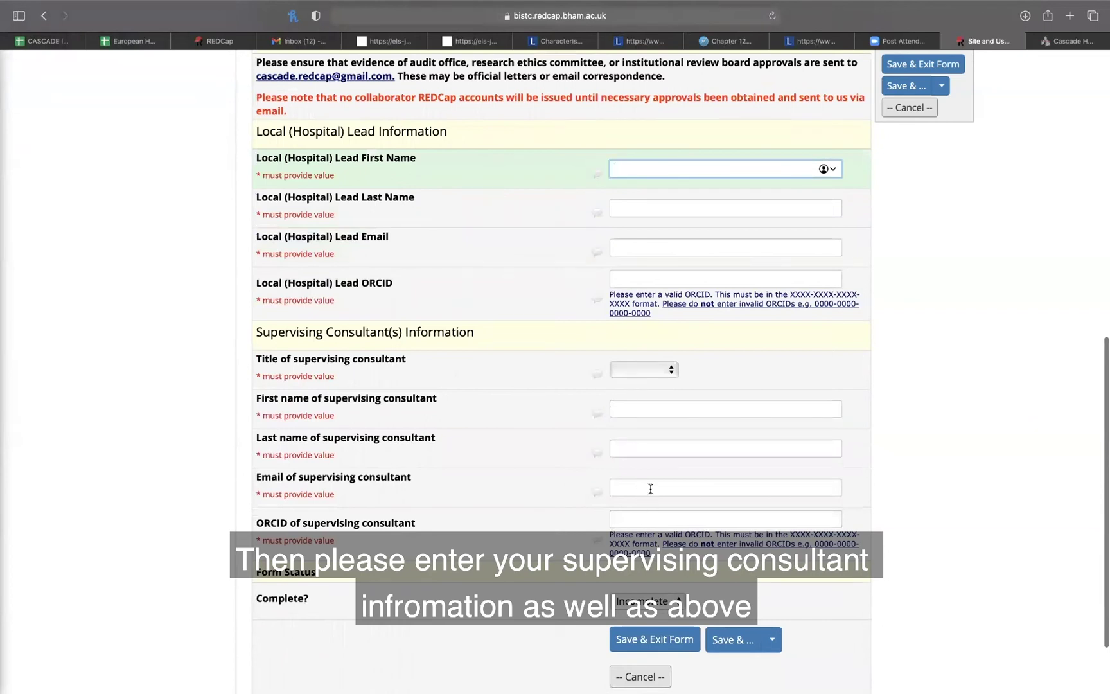
scroll(650, 490, "up", 1)
scroll(706, 514, "down", 2)
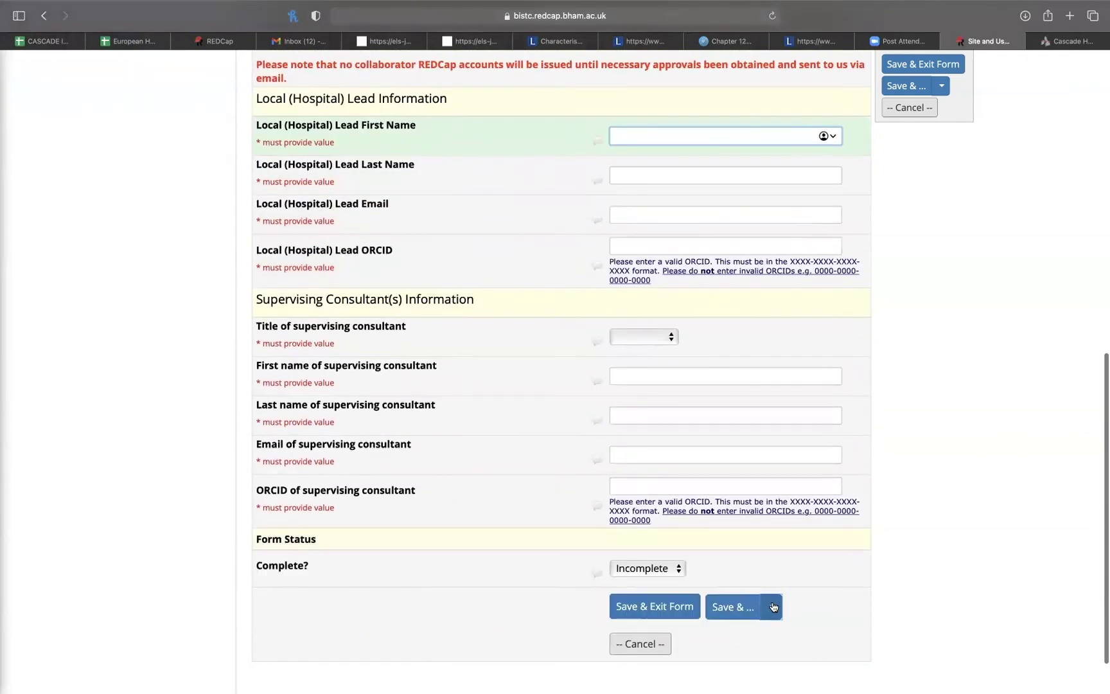
scroll(664, 513, "up", 15)
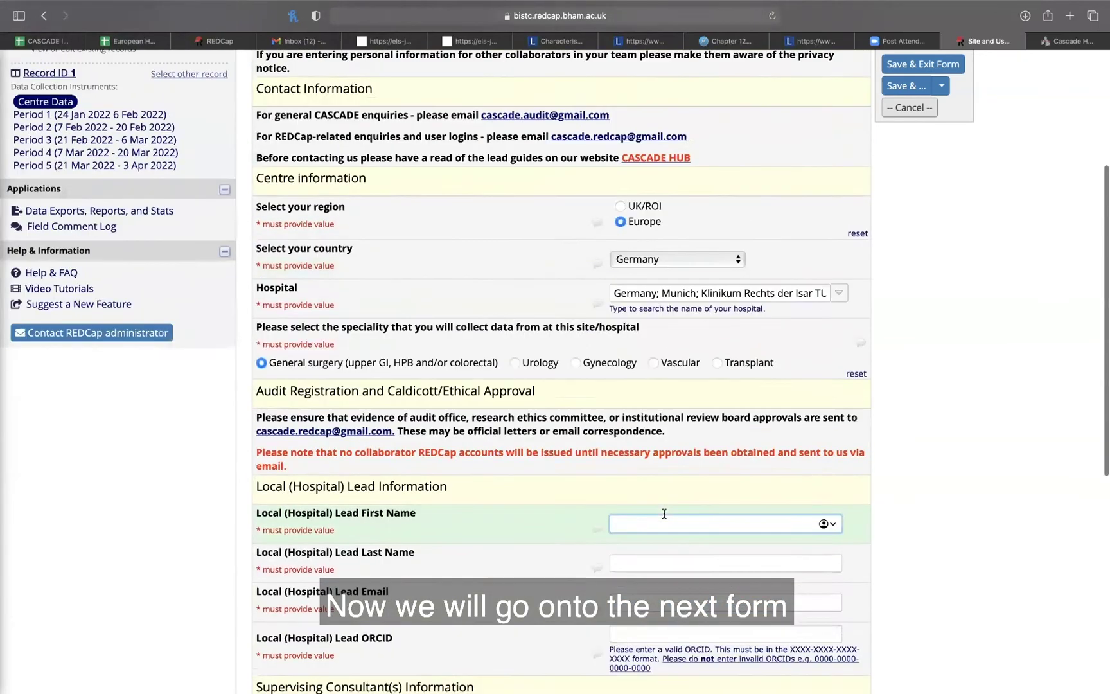
Save the Centre Data changes and open the record's Period 1 (24 Jan 2022 6 Feb 2022) form, leaving required fields blank.
left_click(64, 197)
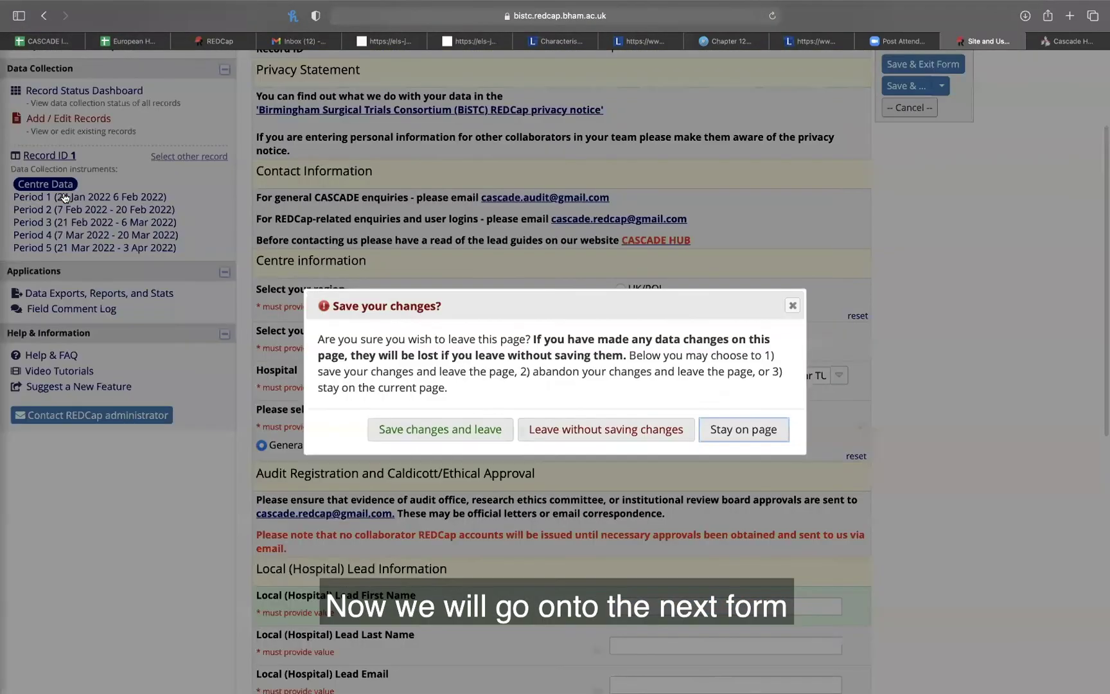
left_click(475, 427)
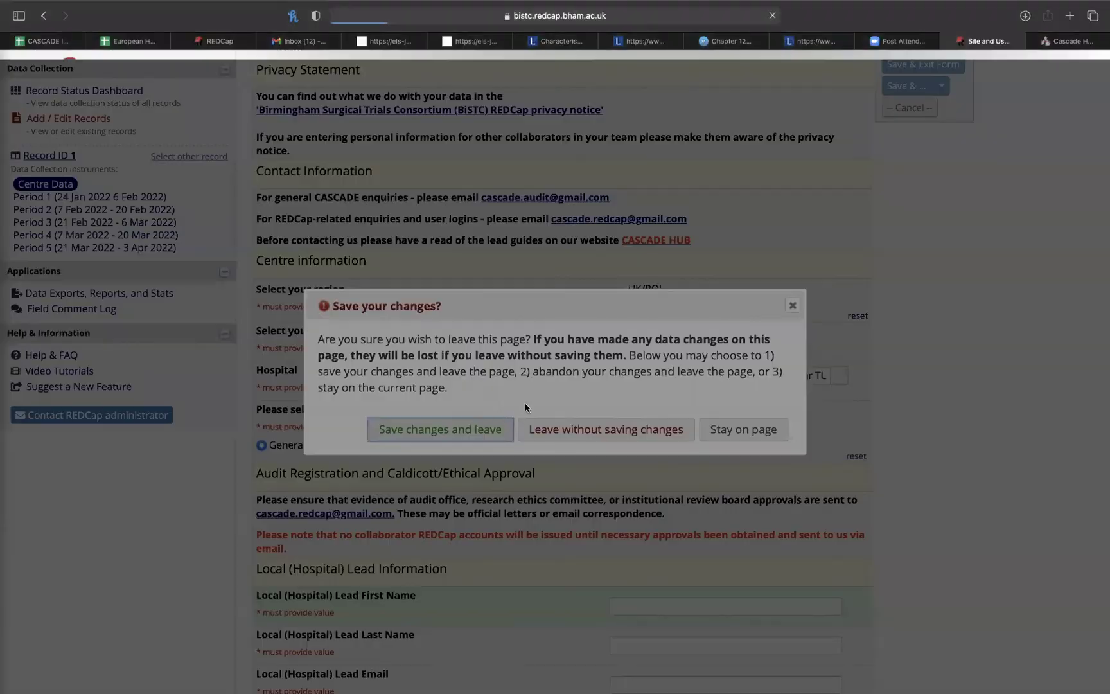
left_click(627, 462)
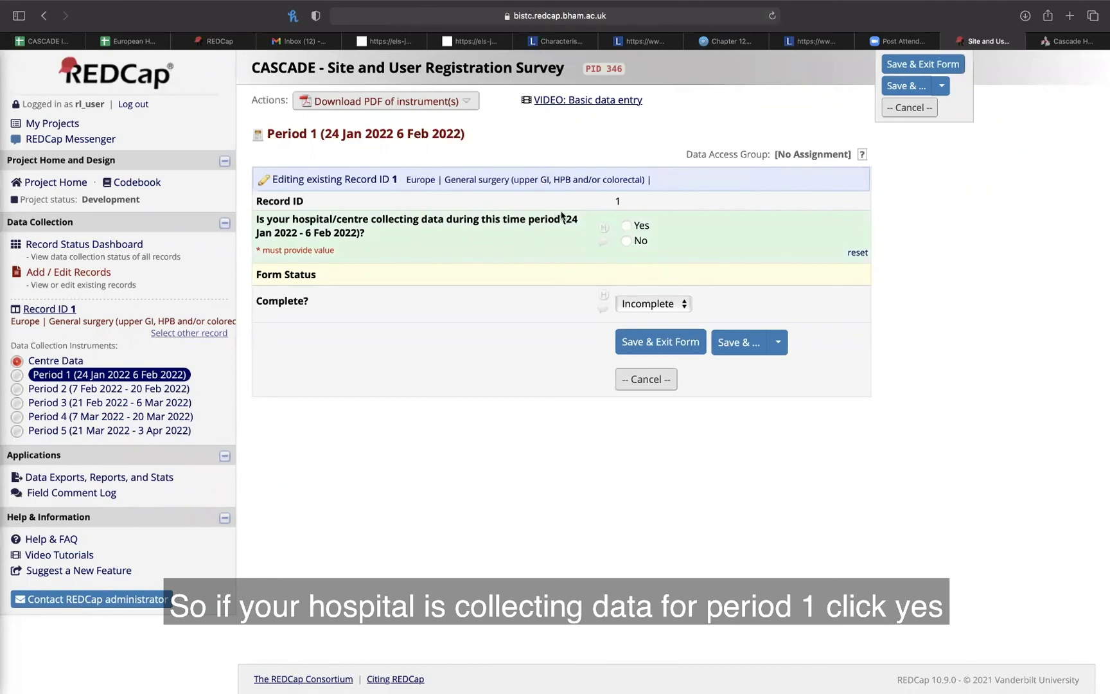
Mark the hospital as collecting data during Period 1, set the General Surgery Team to Two collaborators, and review their detail fields.
left_click(625, 224)
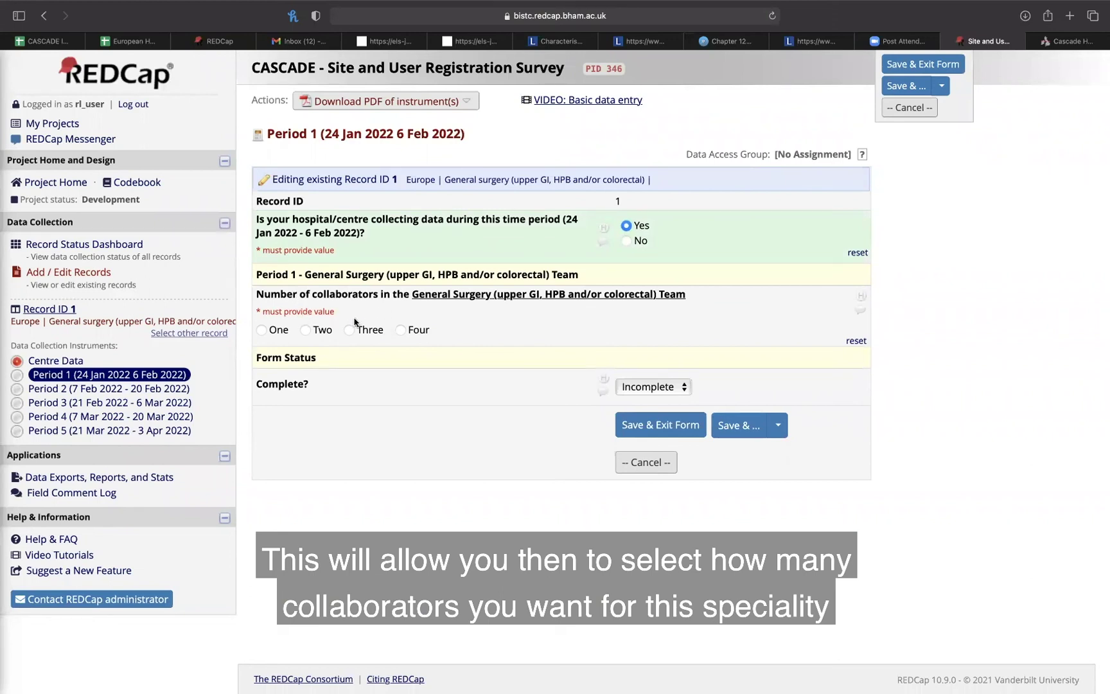
left_click(306, 331)
scroll(396, 357, "down", 3)
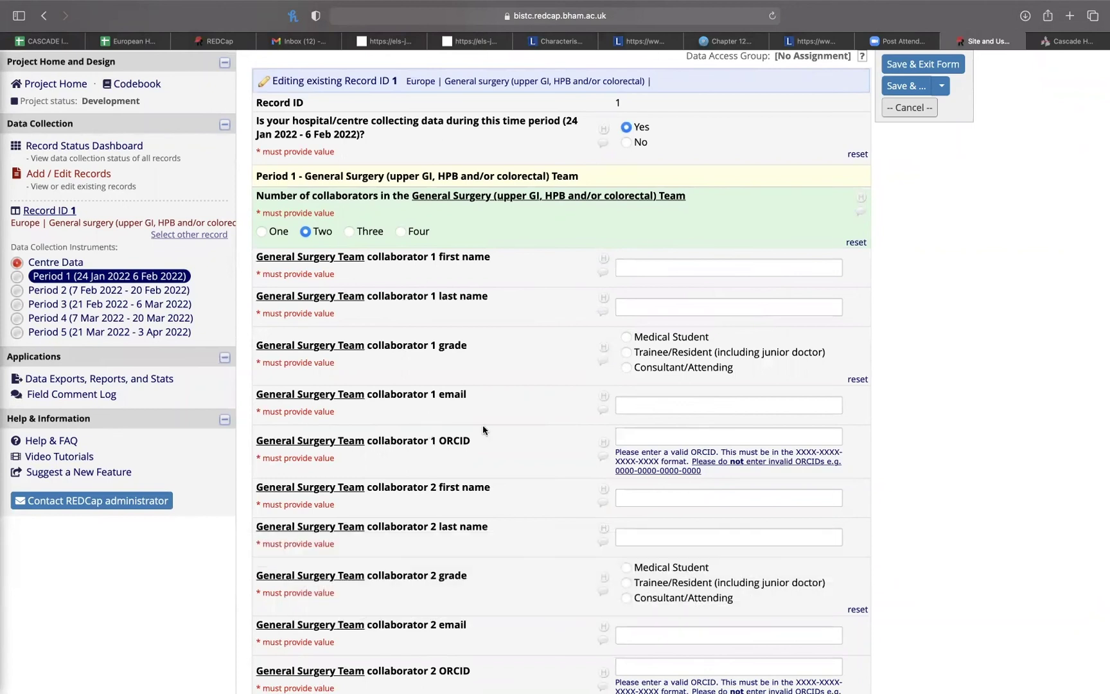
scroll(483, 426, "up", 2)
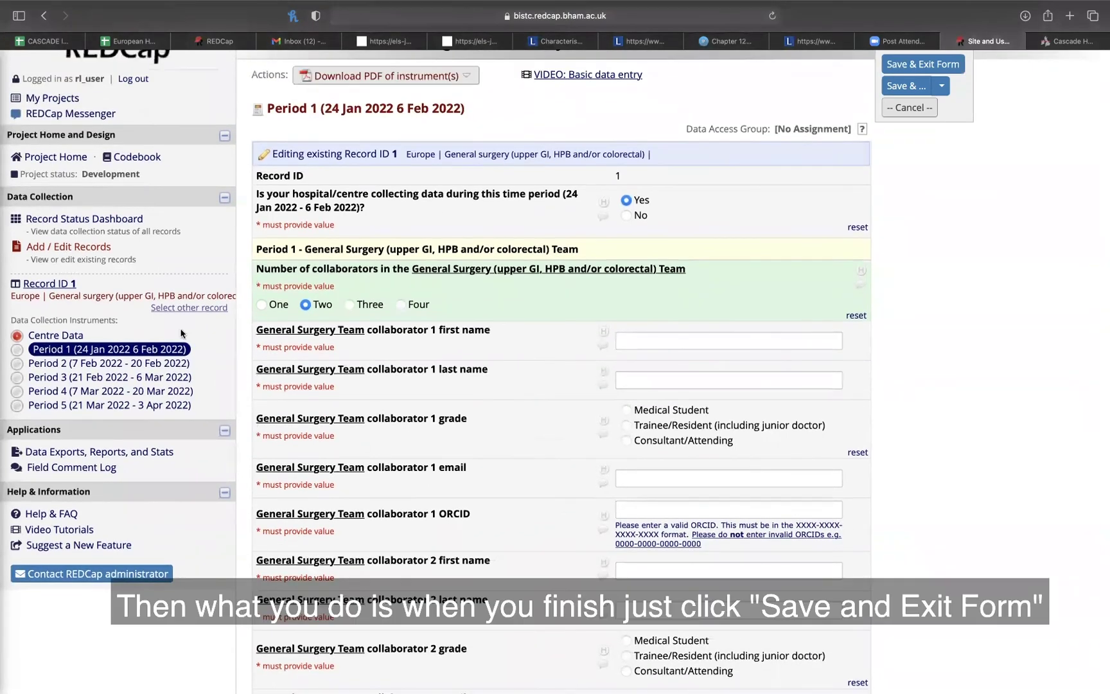
Save and exit the Period 1 form, ignoring the missing required collaborator fields and leaving the record.
scroll(429, 377, "down", 8)
left_click(663, 539)
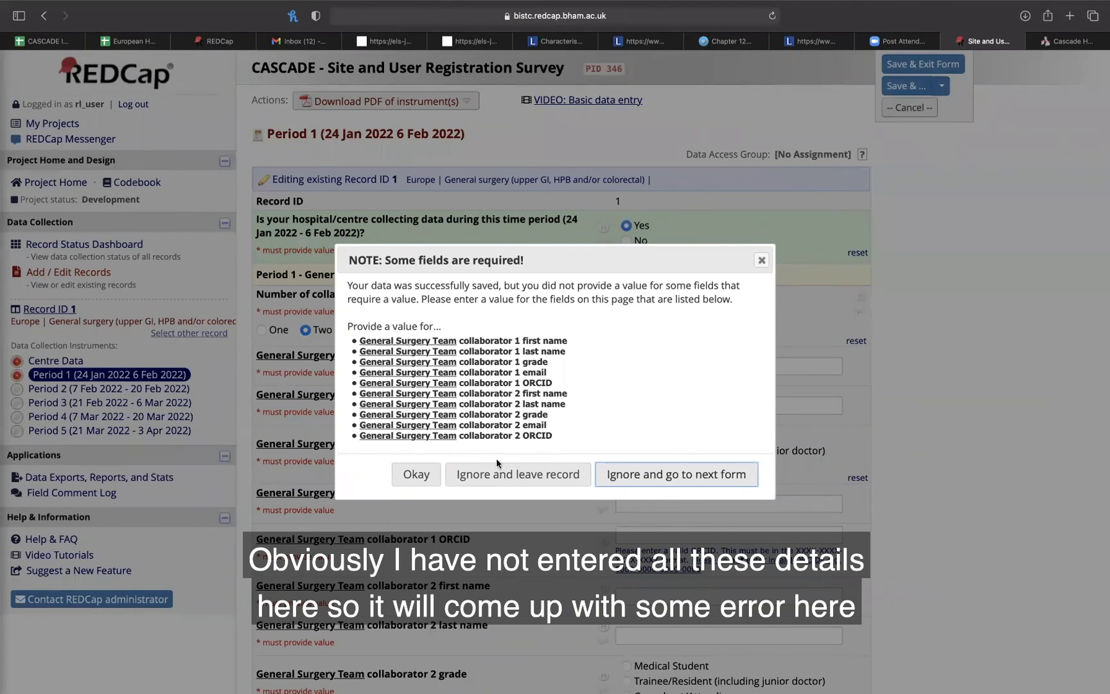
left_click(507, 479)
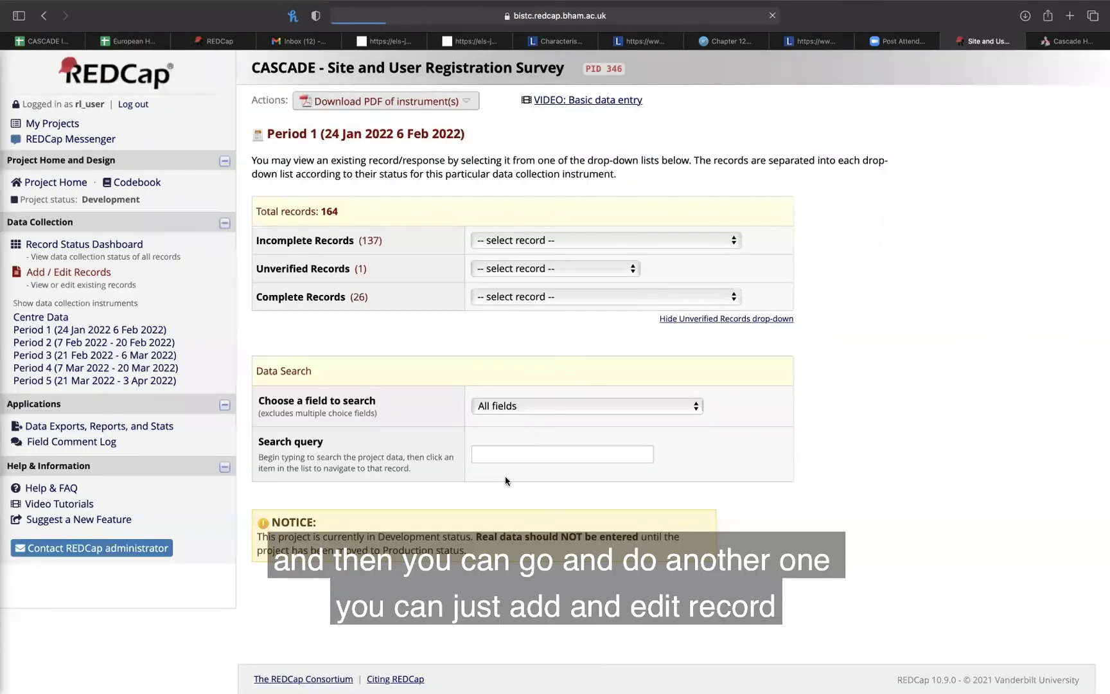
Add another new record and set its centre's region to Europe and its country to Germany.
left_click(87, 277)
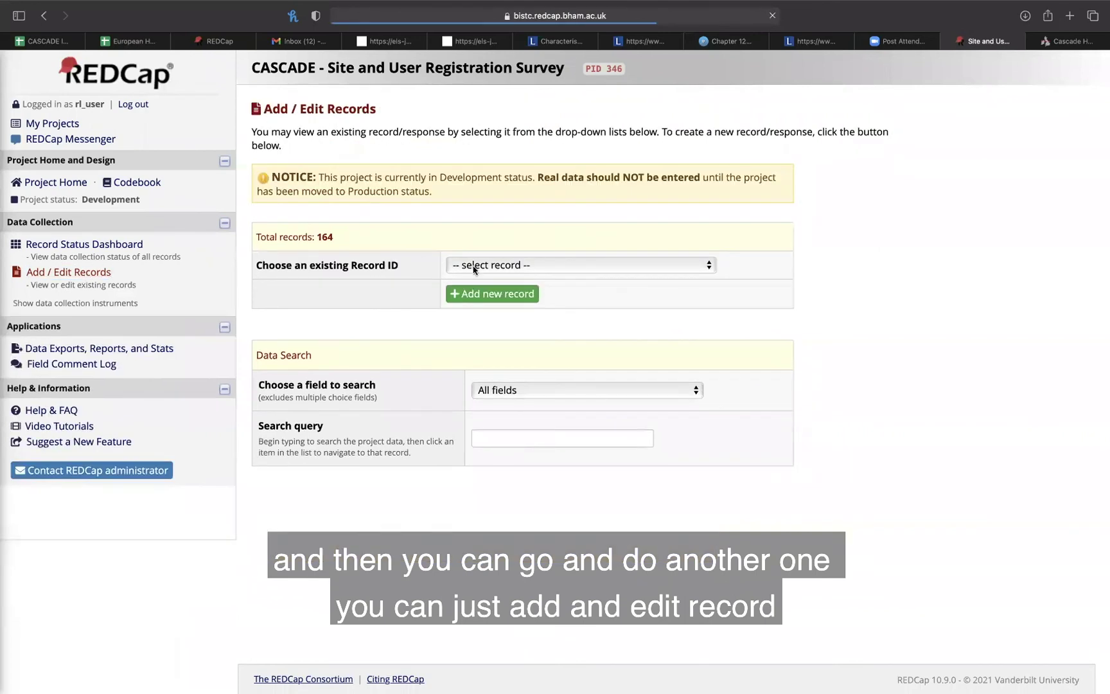
left_click(478, 294)
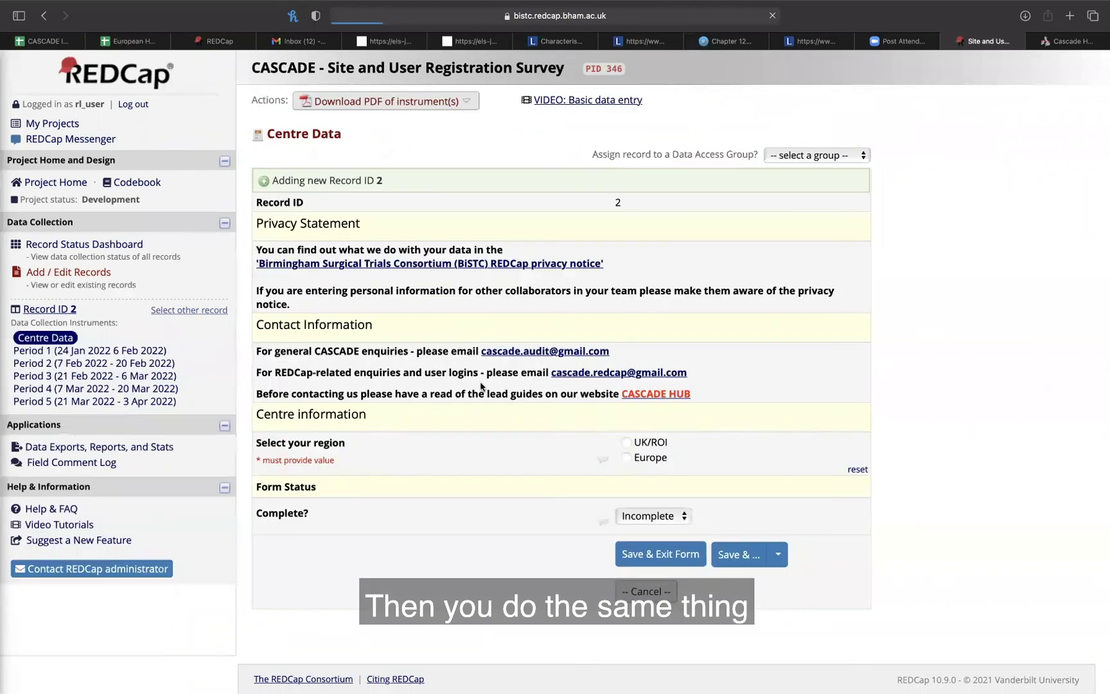
left_click(643, 458)
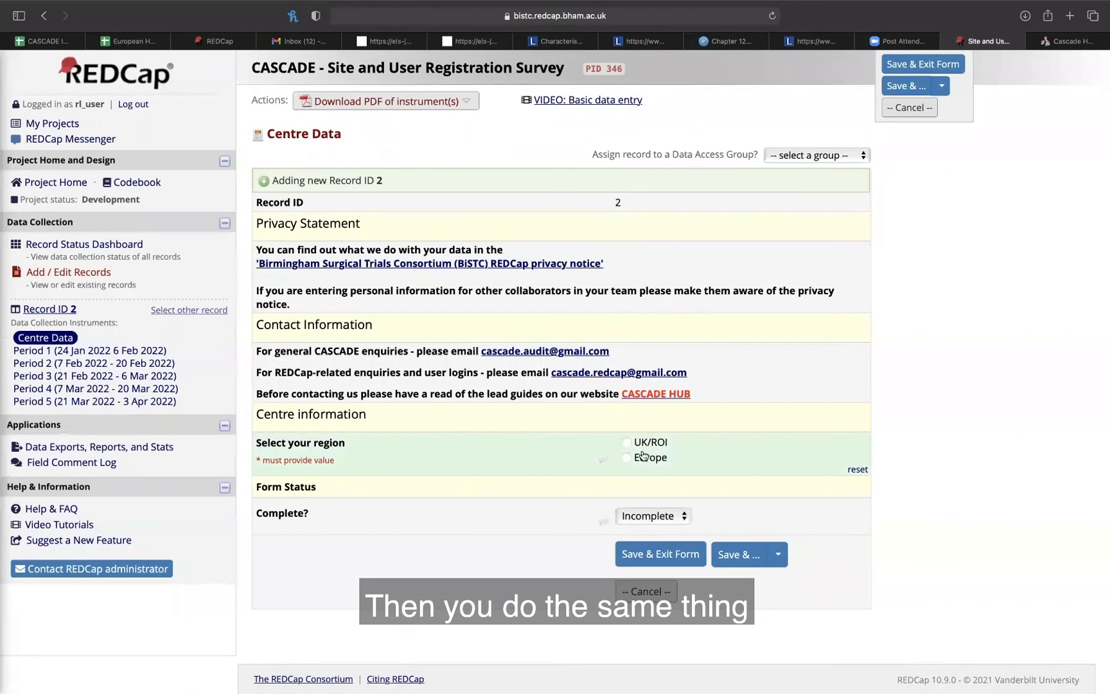
scroll(642, 458, "down", 5)
left_click(640, 334)
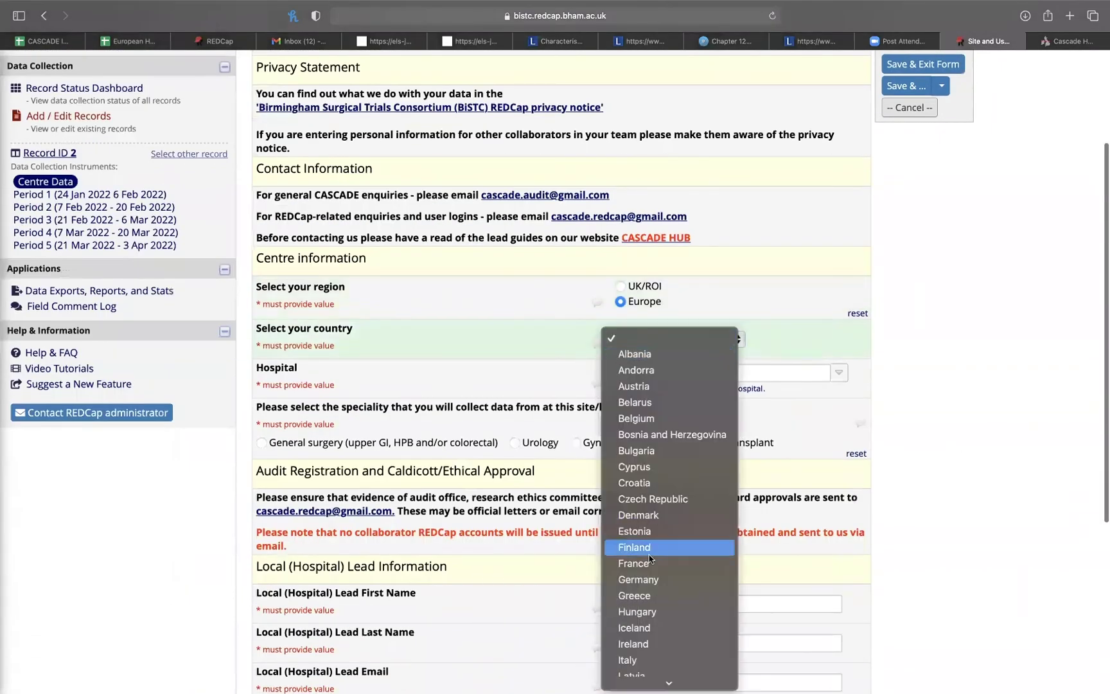
left_click(653, 580)
Search the hospitals for "german", choose Dresden's University Hospital Carl Gustav Carus, and select Urology as the speciality.
left_click(668, 373)
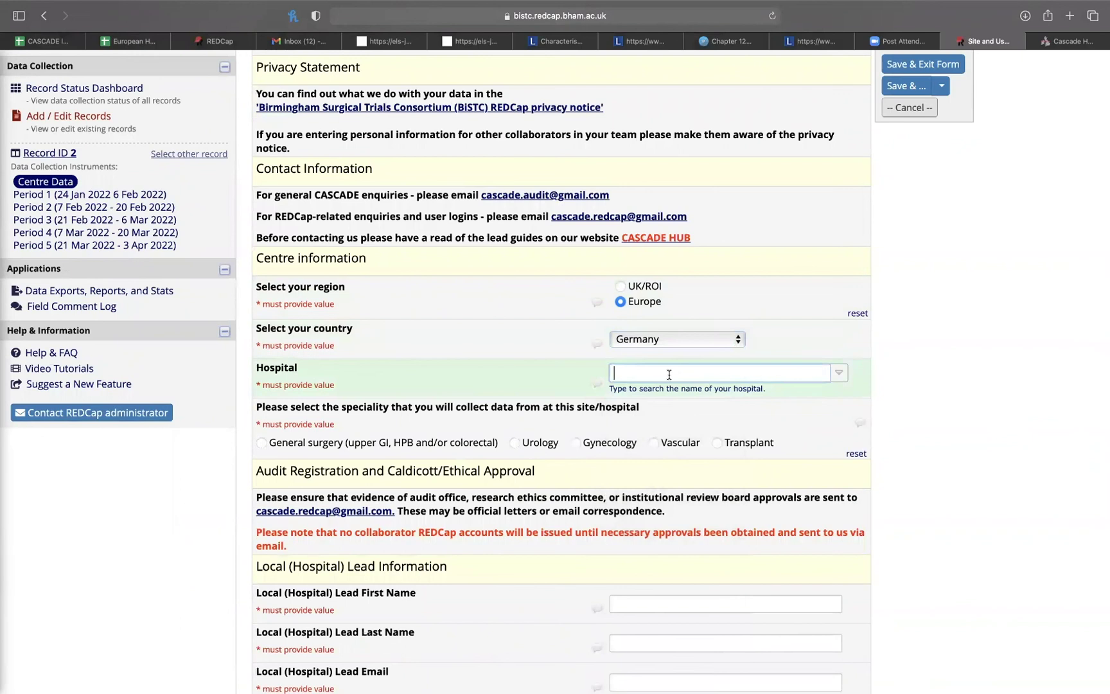
type("german")
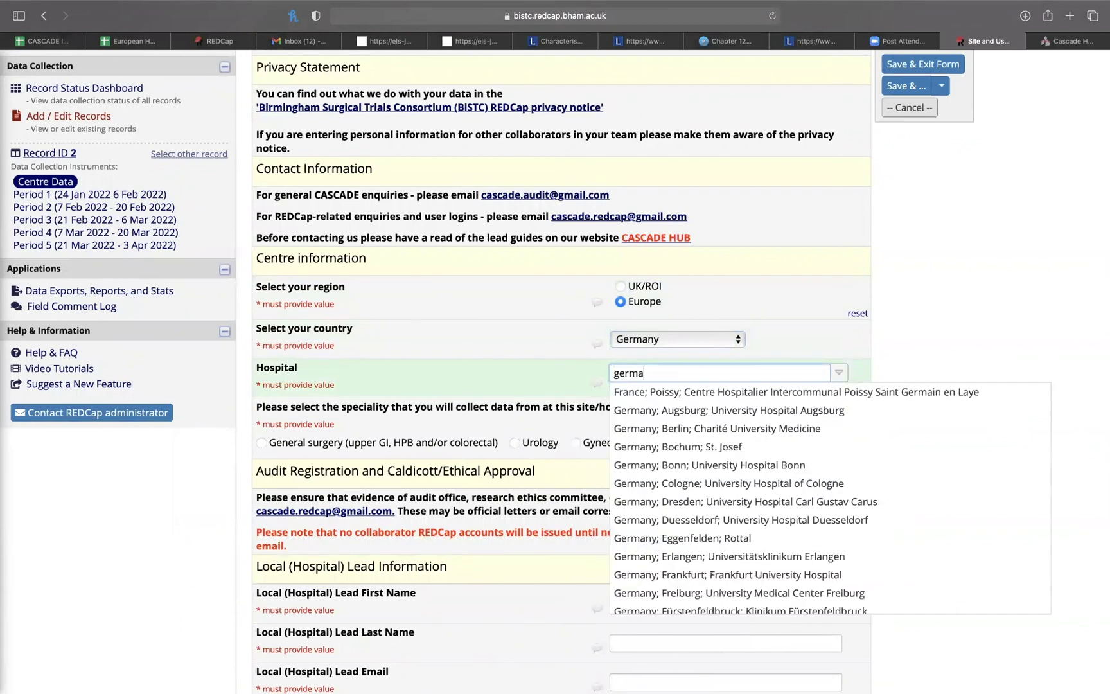
left_click(706, 483)
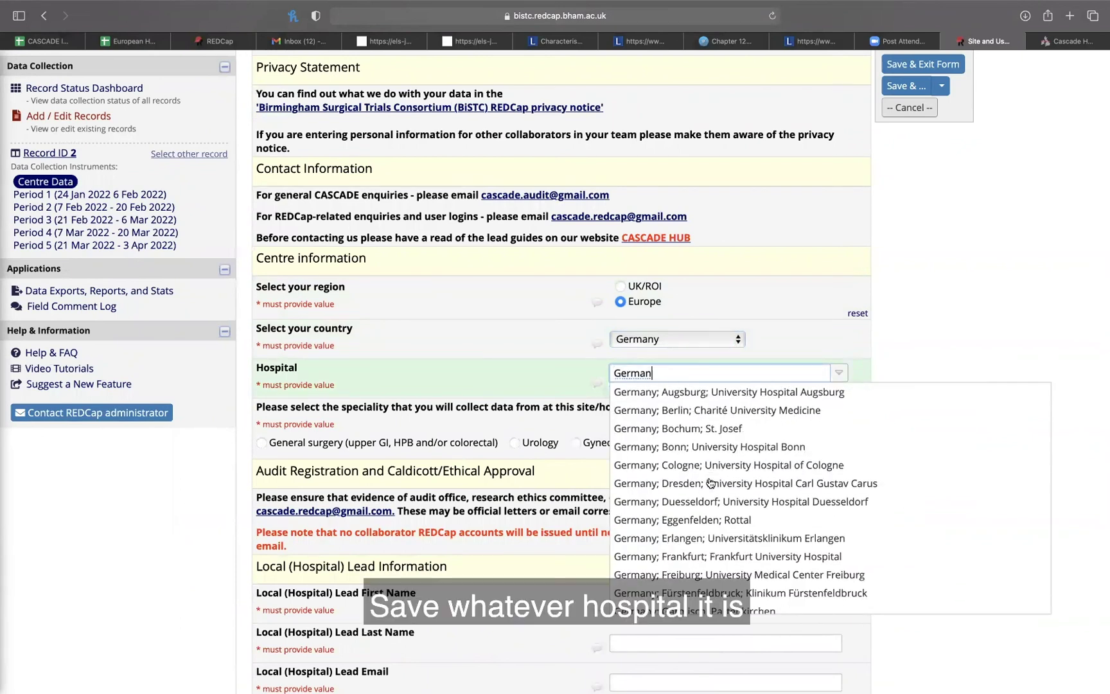
left_click(540, 443)
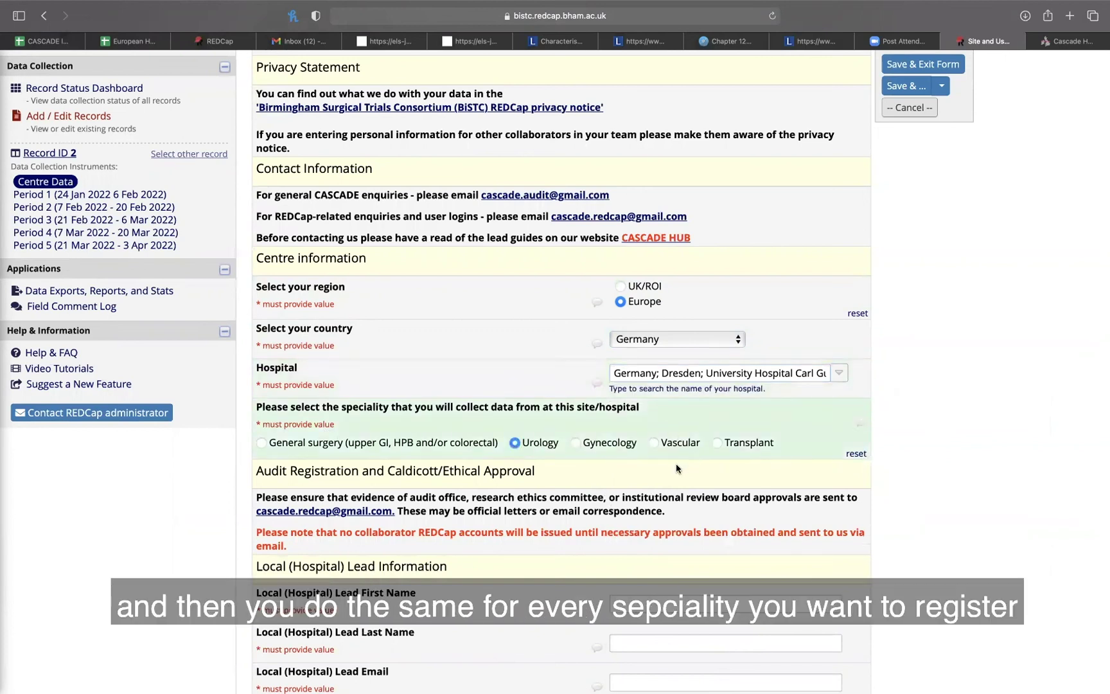
scroll(672, 463, "up", 3)
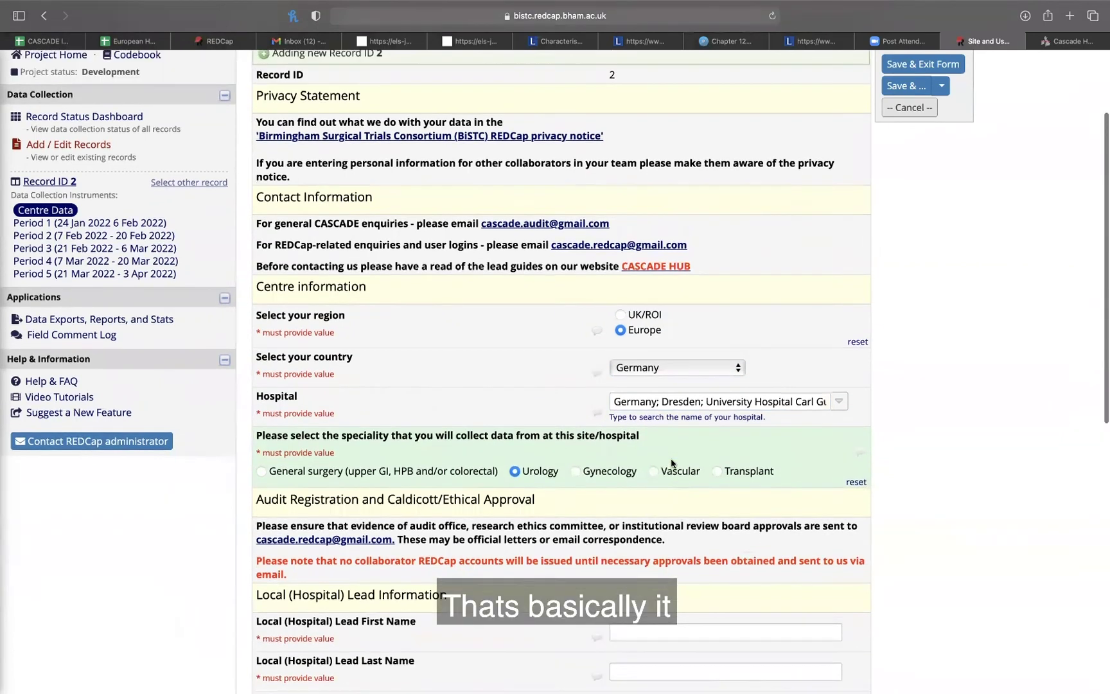